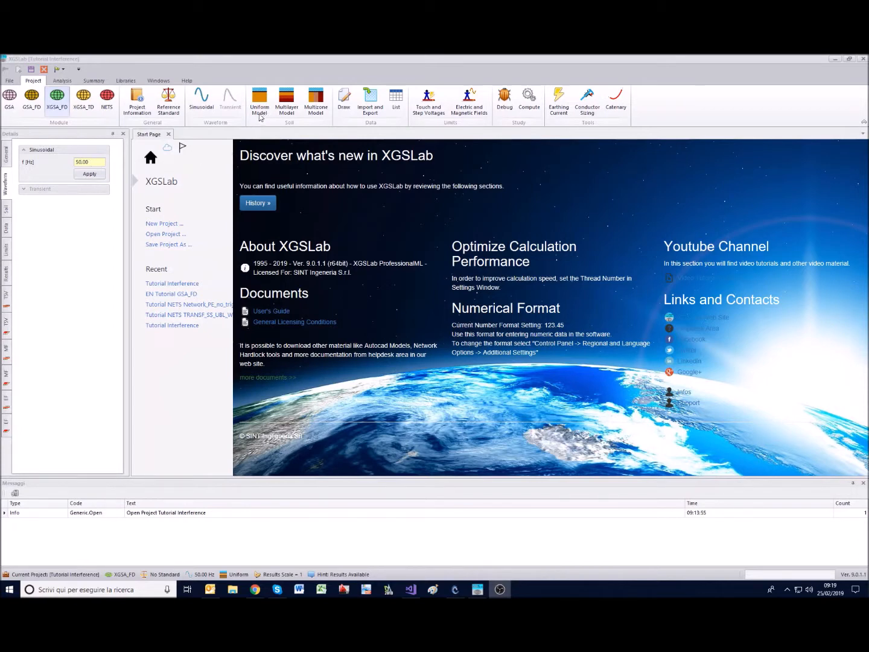
Step: Check the uniform soil model parameters and display the electrode layout in orthographic projections
left_click(7, 209)
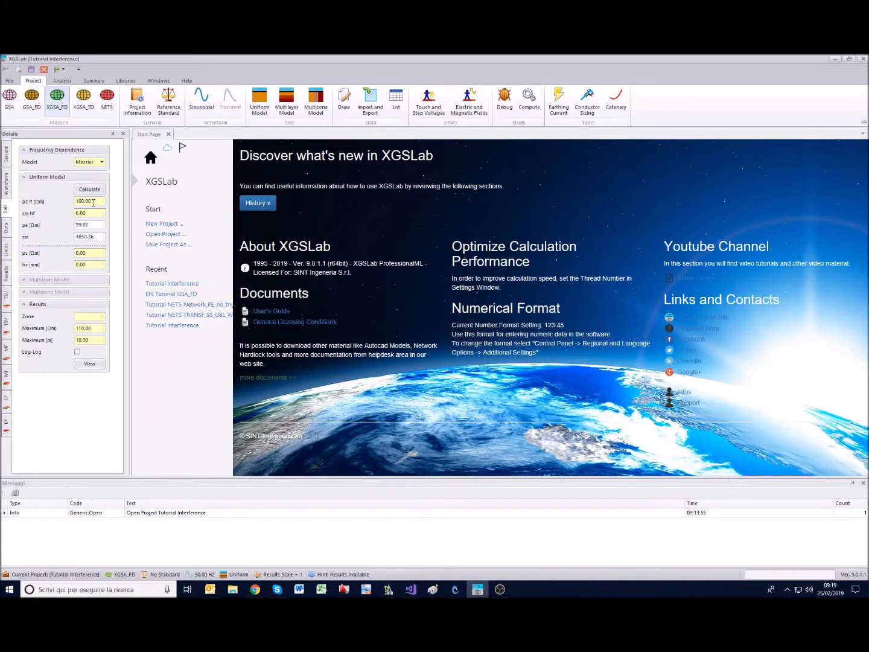
left_click(6, 228)
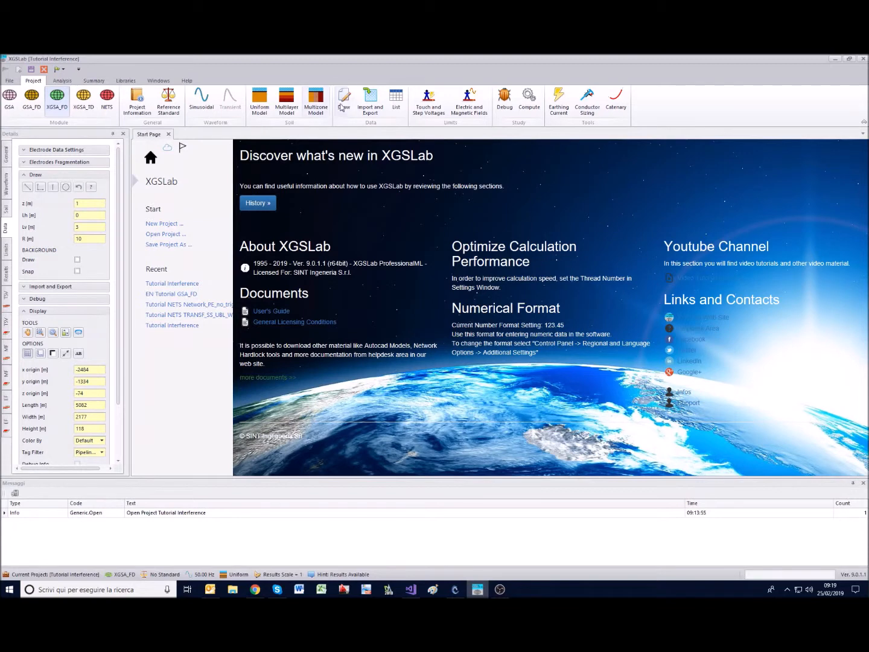
left_click(345, 100)
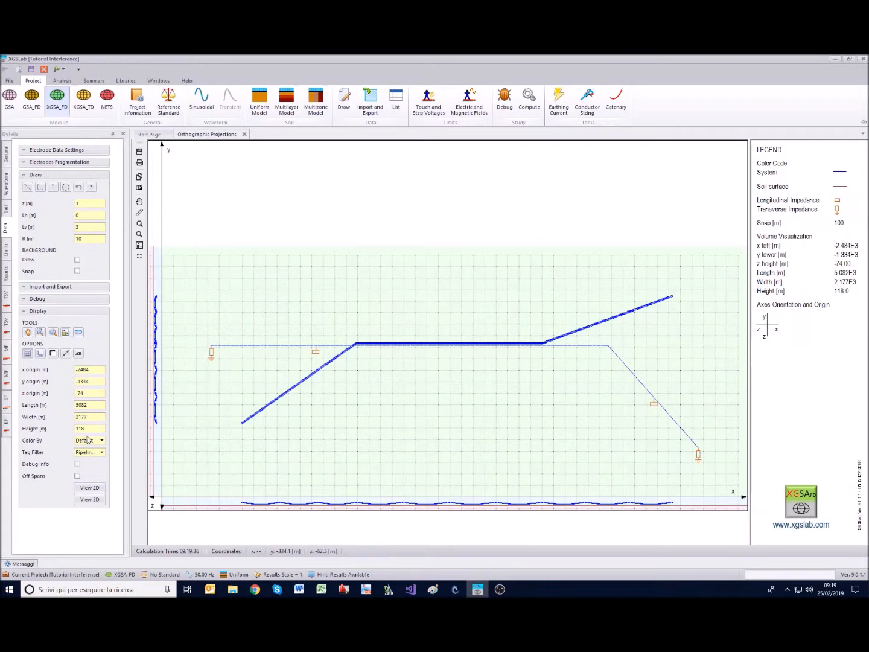
Step: Check the tag filter, colour the conductors by tag and redraw the 2D layout
left_click(102, 454)
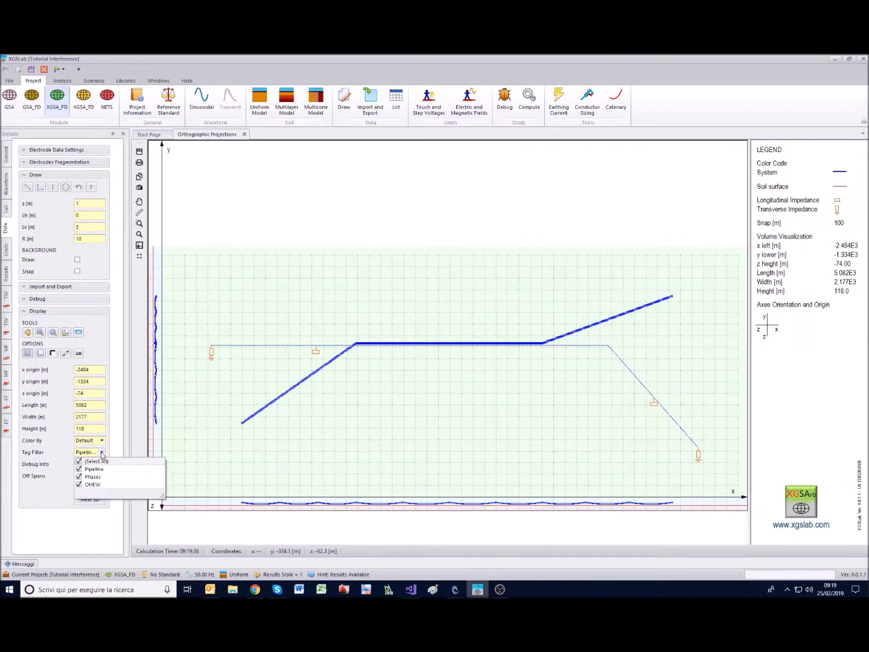
left_click(102, 442)
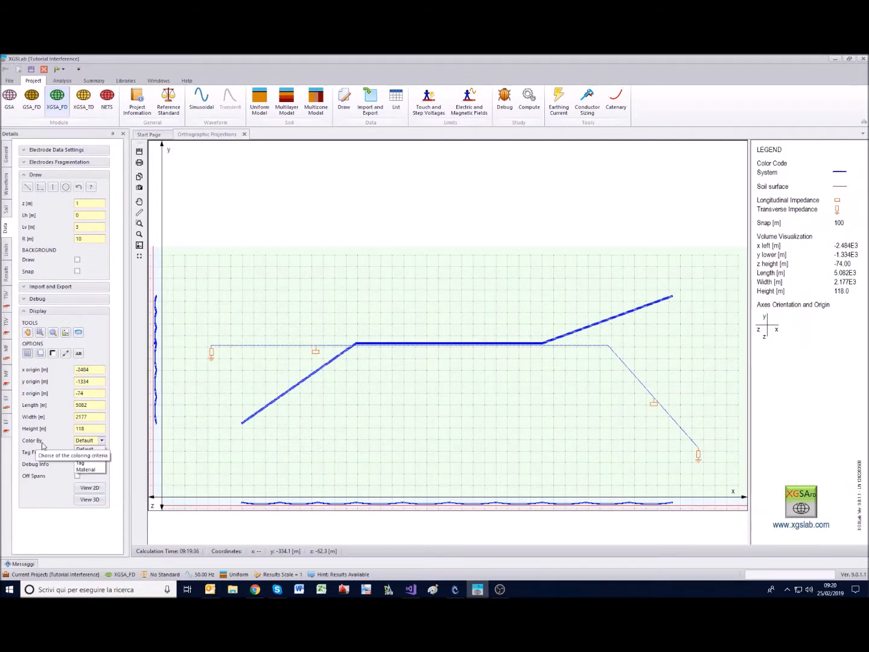
left_click(95, 463)
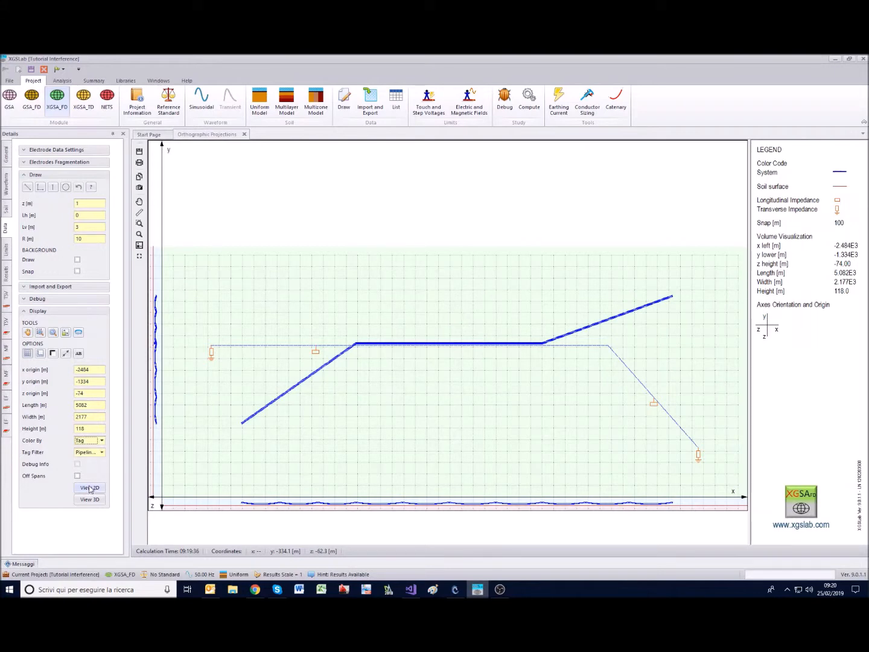
left_click(88, 488)
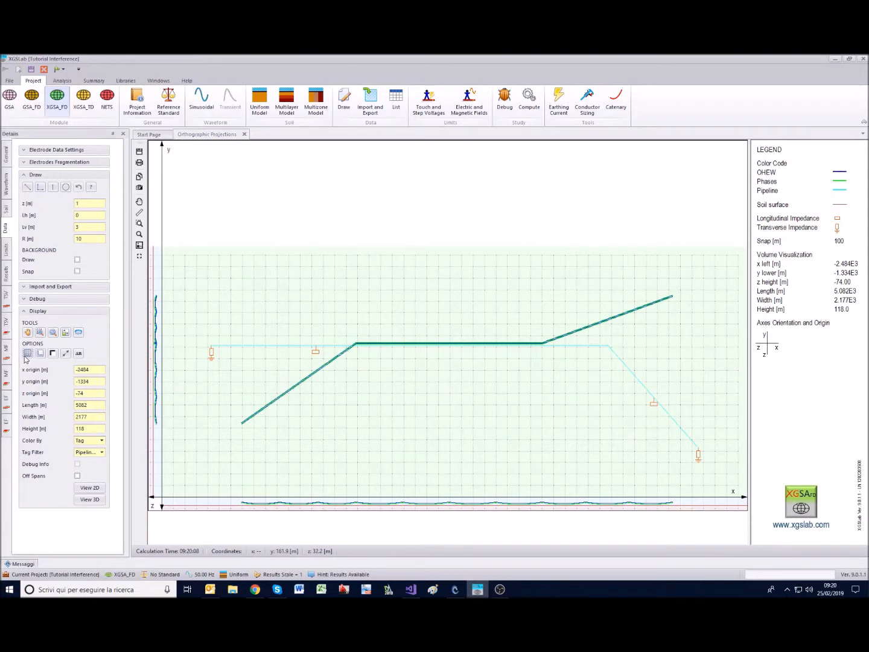
Step: Replace the 2D layout's grid with scaled axes and display the towers along the overhead line
left_click(85, 489)
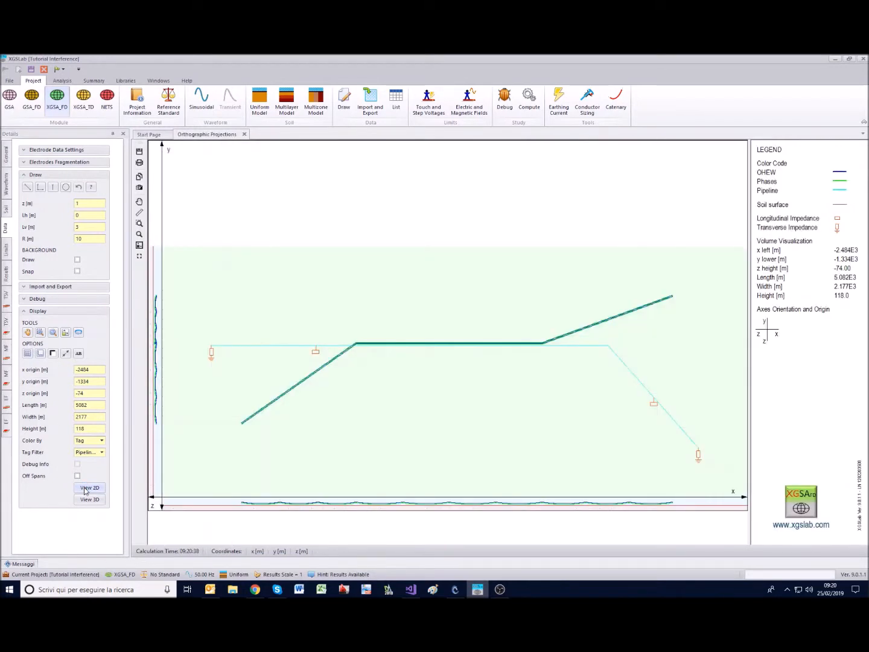
left_click(41, 356)
left_click(91, 490)
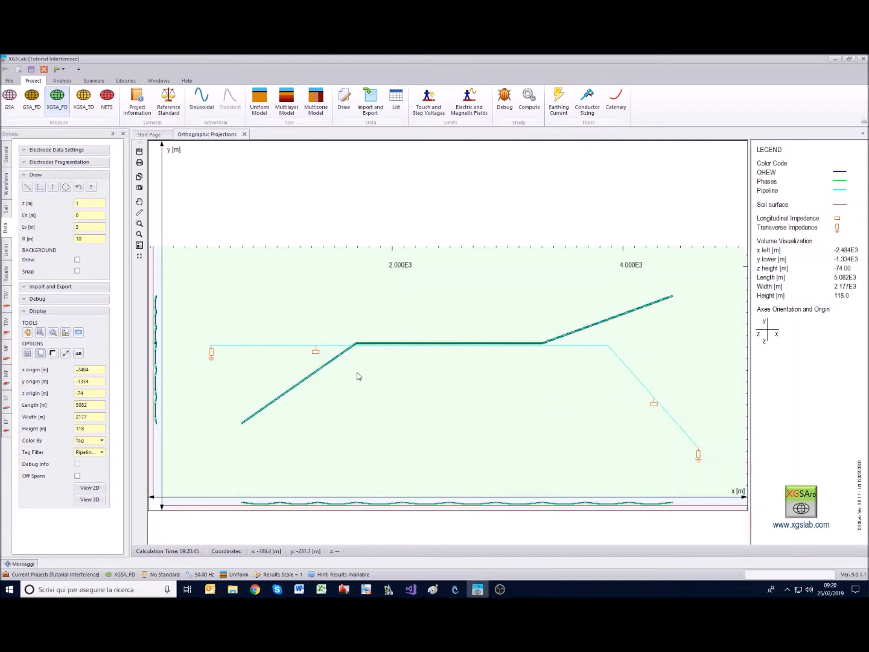
left_click(52, 355)
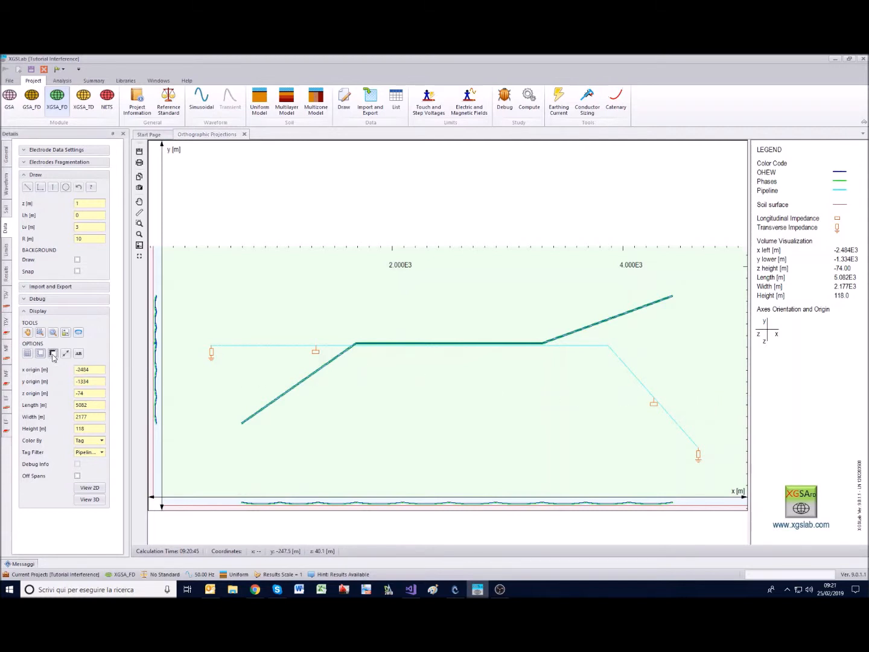
left_click(85, 488)
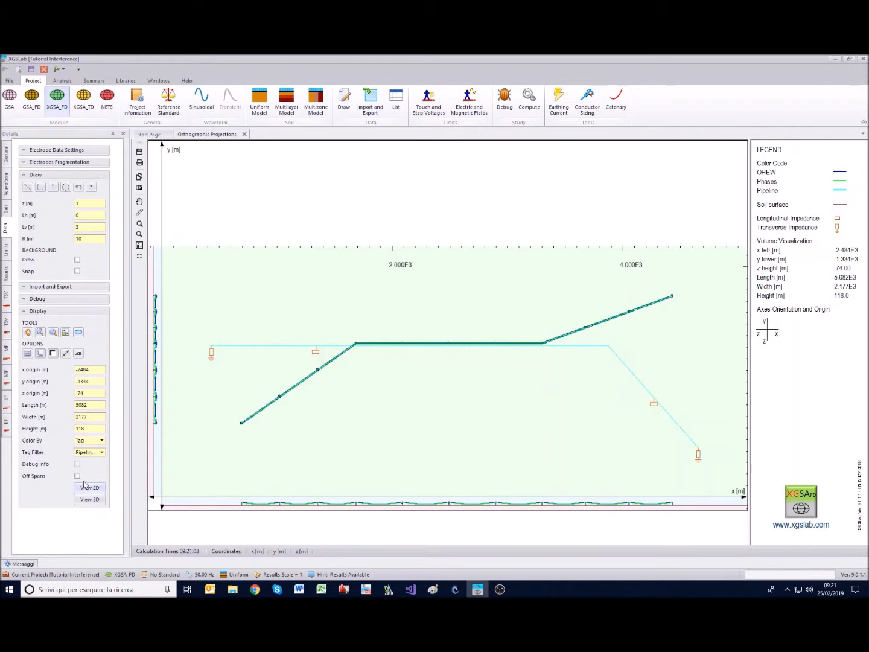
Step: View the line section around its first bend in isometric 3D, then return to the orthographic 2D view
left_click(41, 333)
left_click_drag(309, 326, 411, 385)
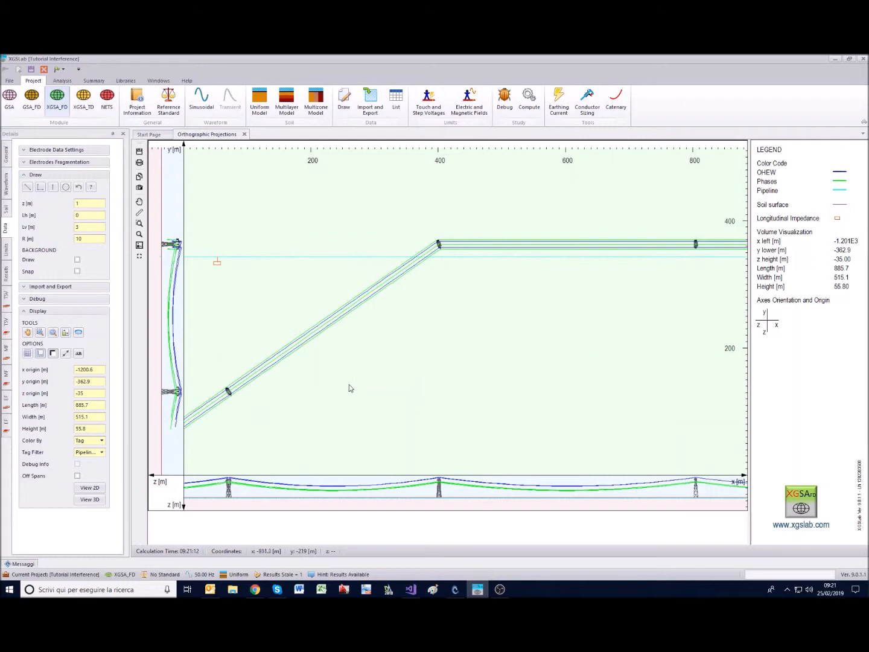
left_click(92, 502)
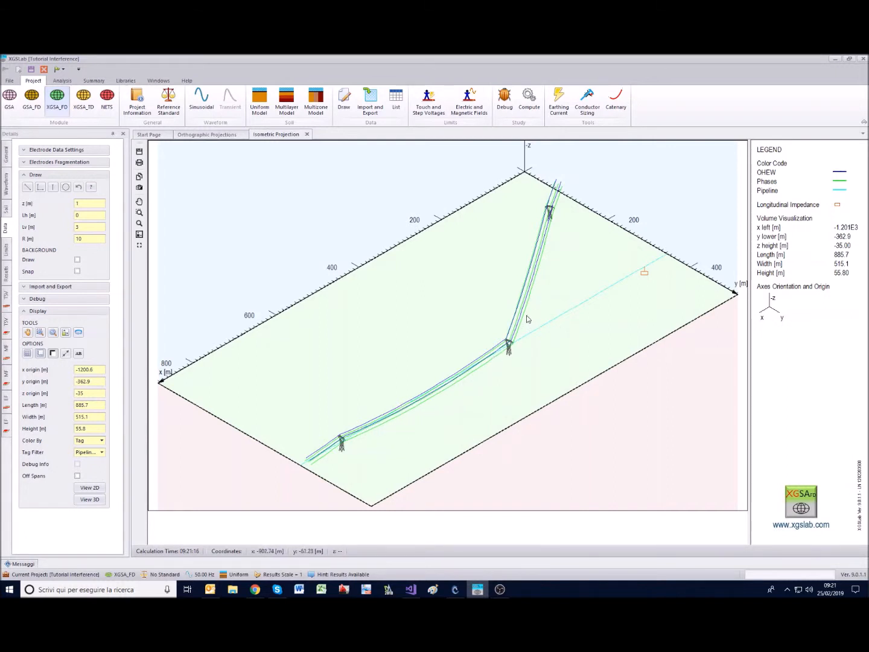
left_click(94, 488)
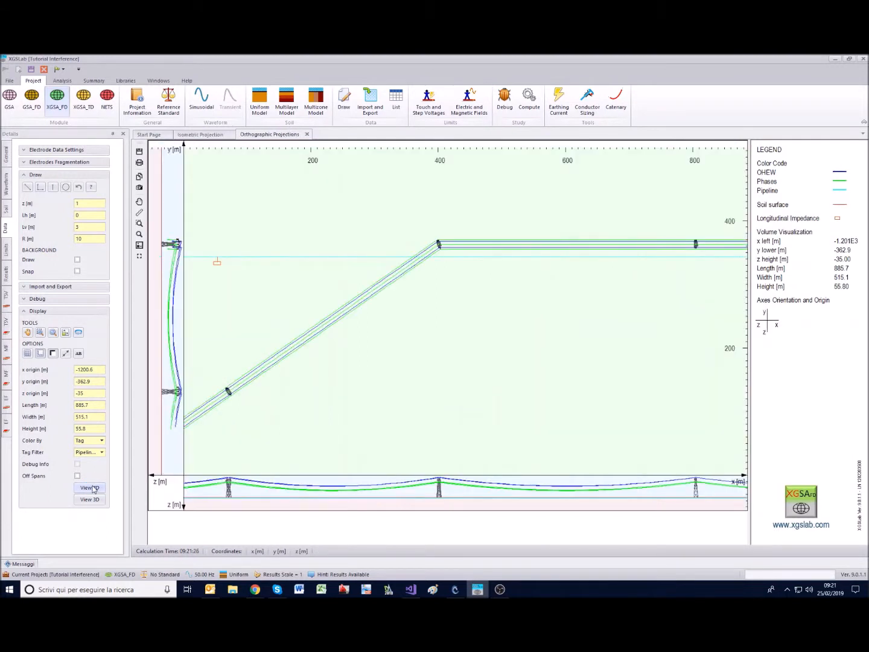
Step: Inspect the catenary parameter of the outer phase conductor span before the first bend, then close its properties
double_click(311, 331)
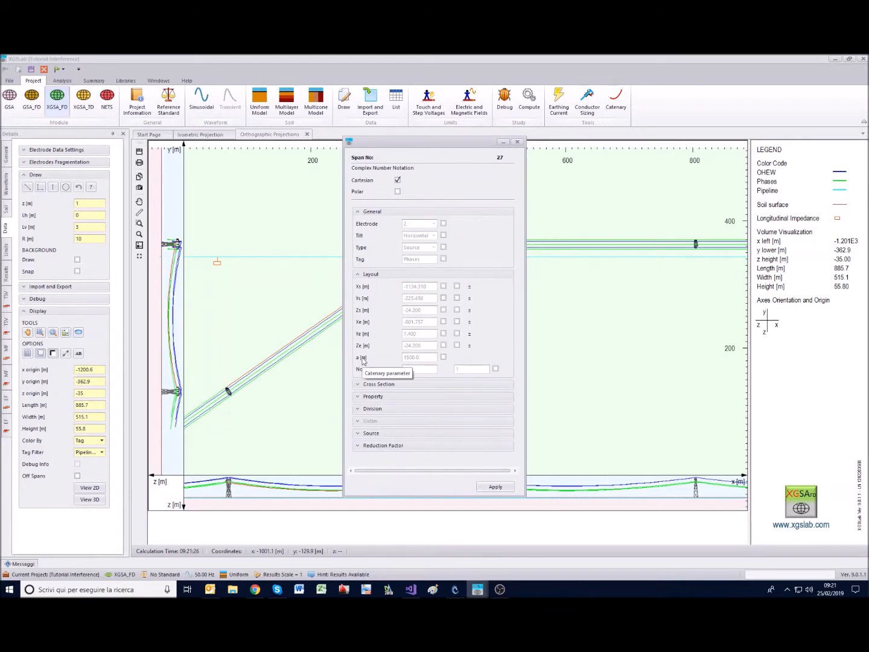
left_click(442, 358)
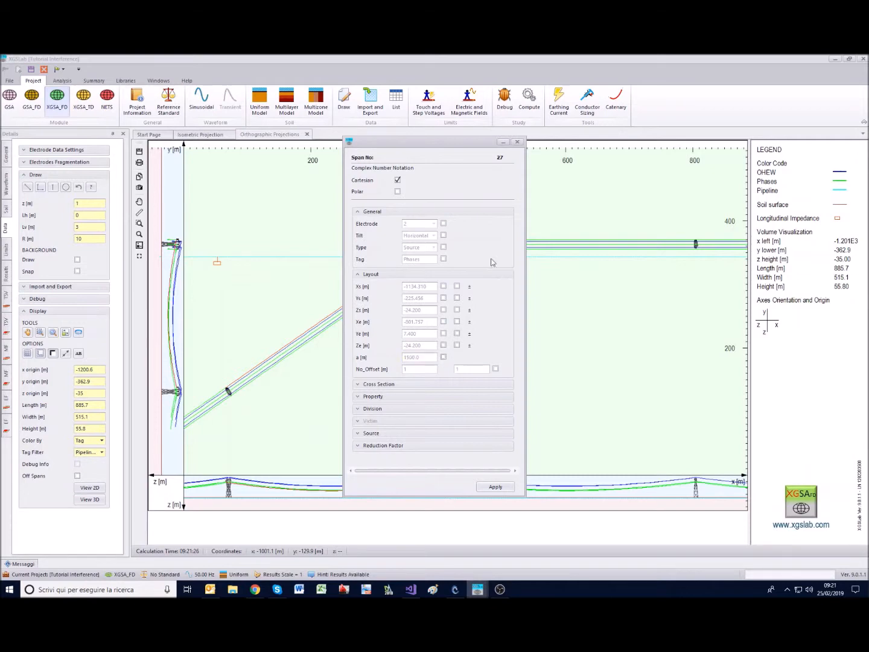
left_click(519, 141)
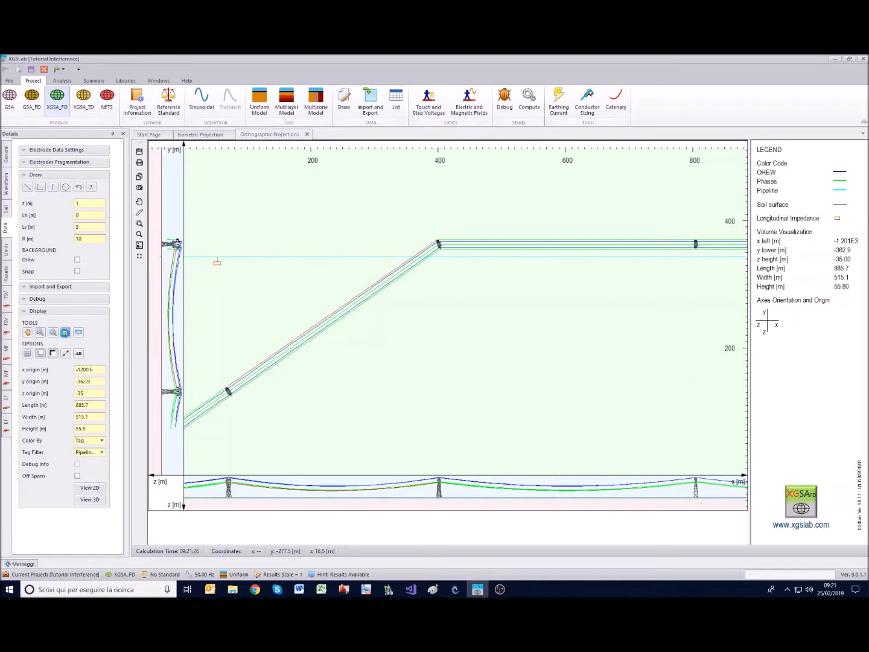
Step: Inspect the victim parameters and end impedances of the pipeline's first span, then close its properties
left_click(66, 333)
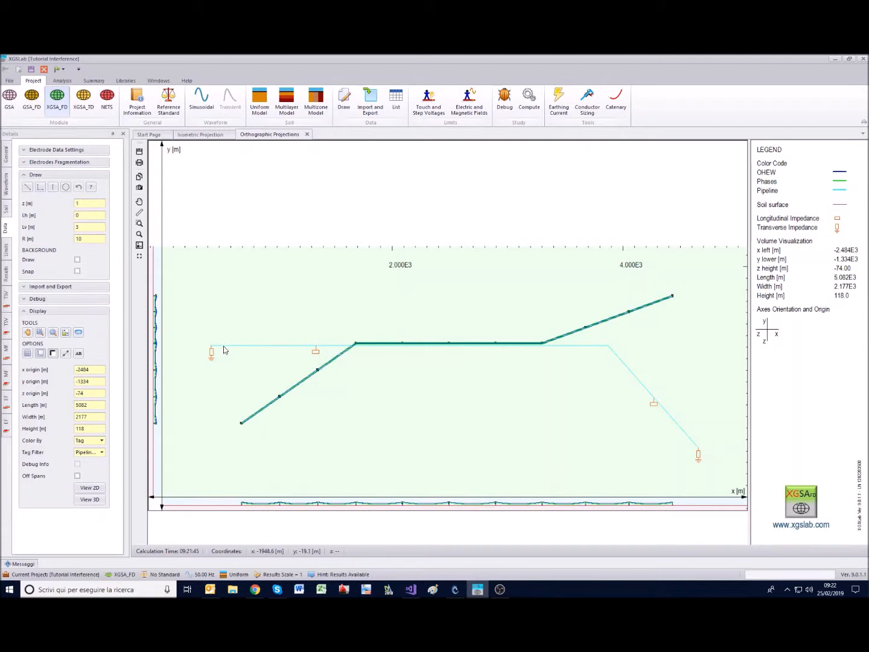
mouse_move(224, 350)
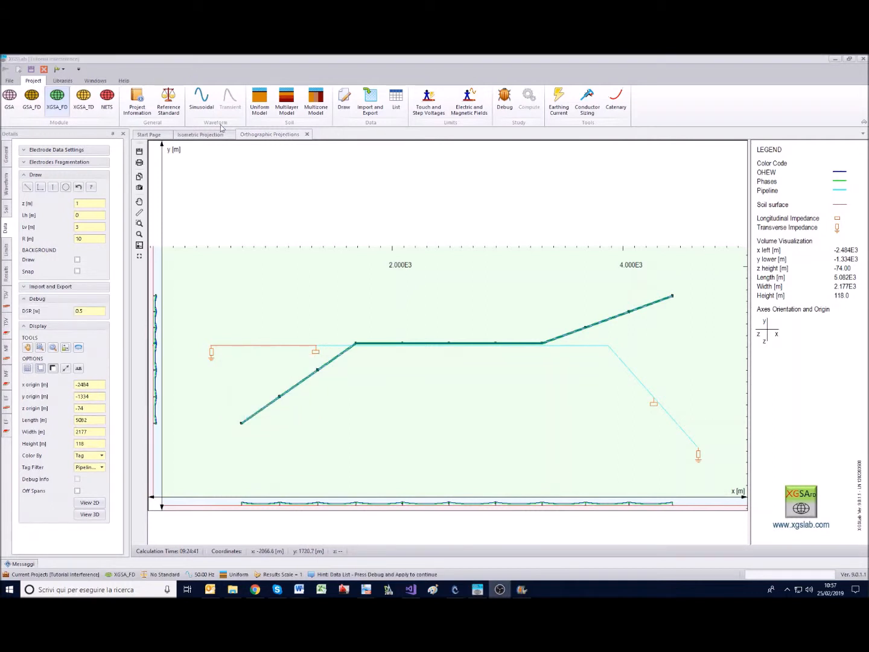
left_click(262, 350)
left_click(263, 350)
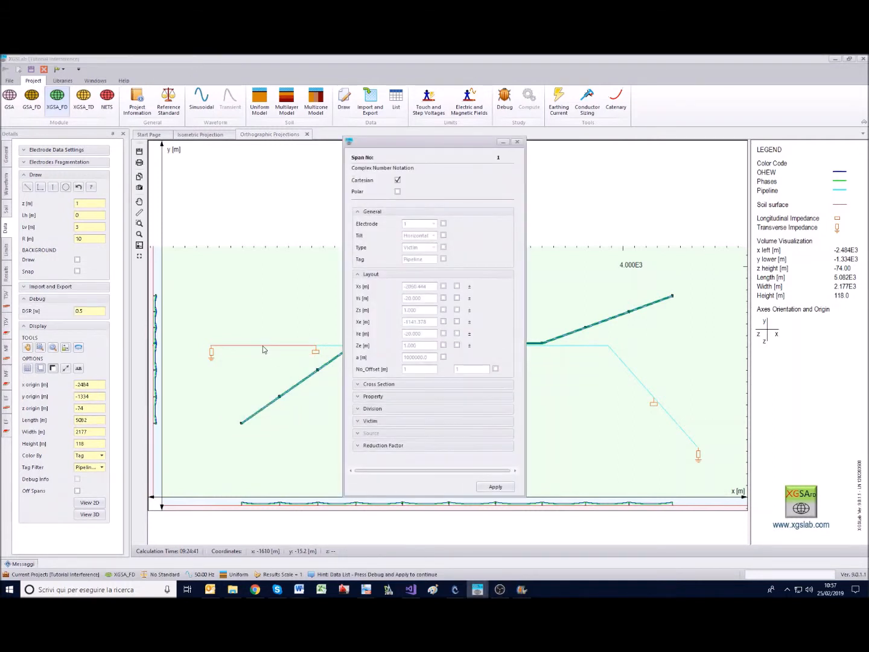
left_click(358, 422)
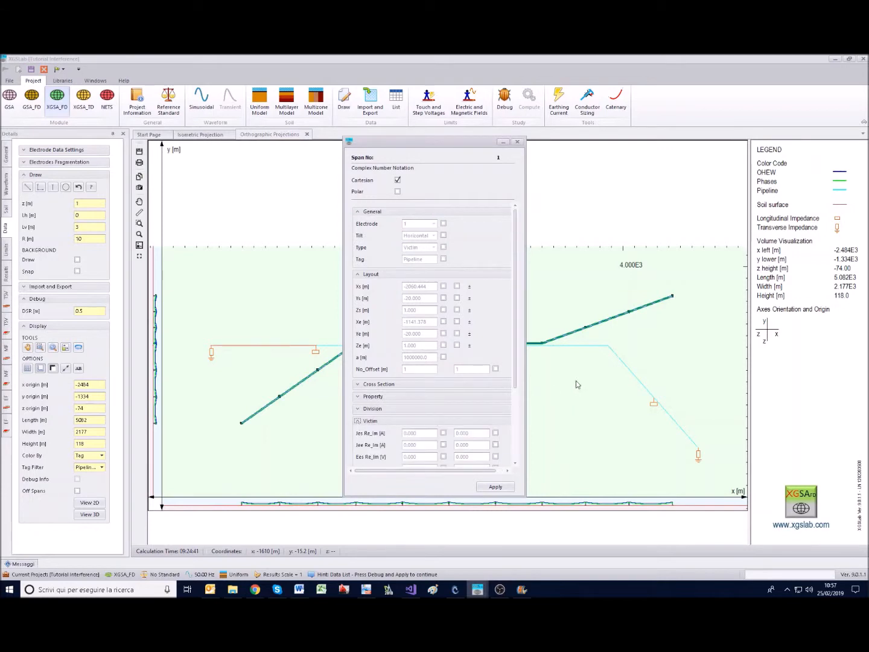
left_click_drag(515, 338, 522, 413)
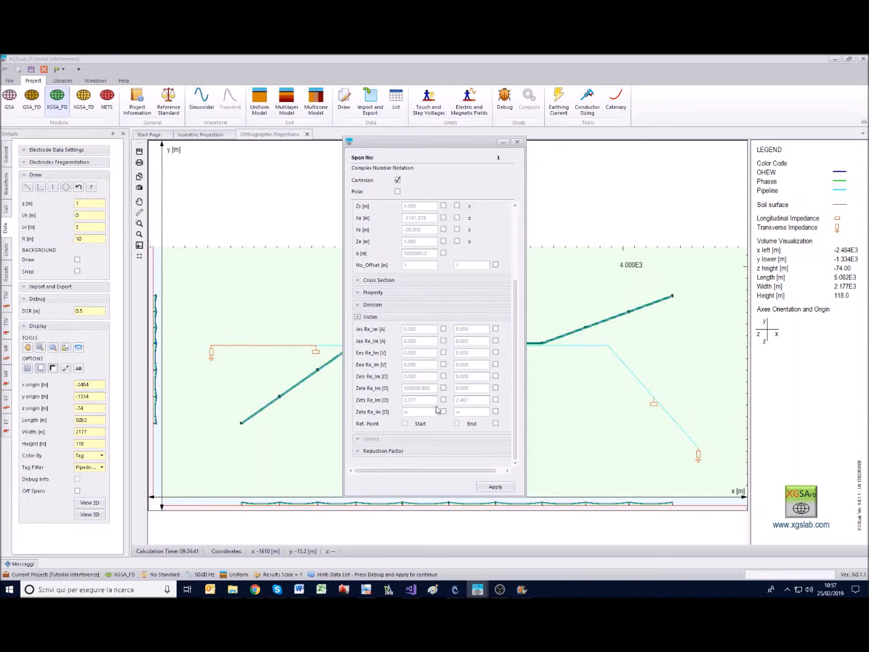
left_click(515, 140)
Step: Inspect the victim parameters and end impedances of the pipeline's last span beside its grounded end, then close its properties
double_click(675, 428)
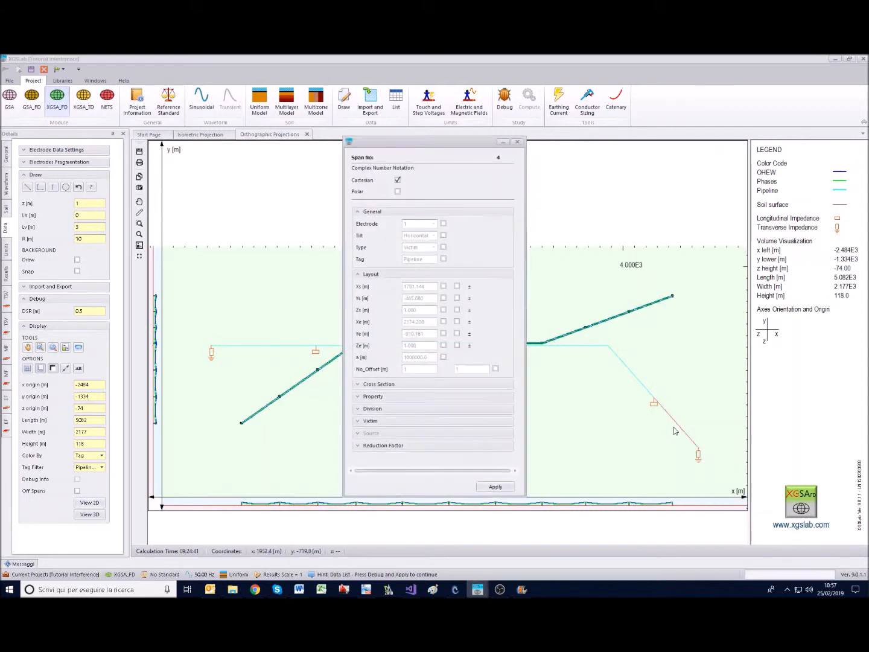
left_click(357, 421)
scroll(461, 432, "down", 3)
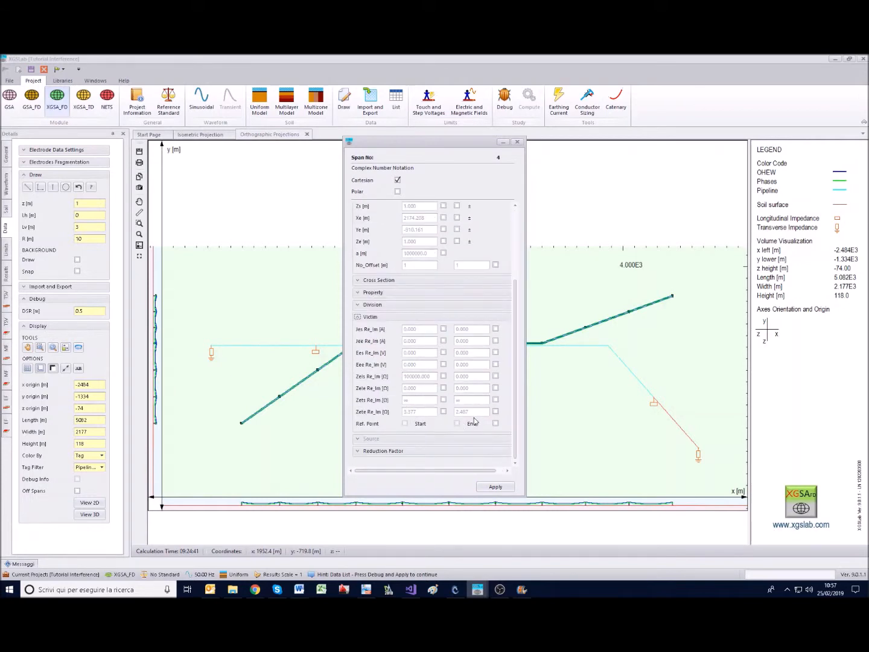
left_click_drag(447, 143, 384, 92)
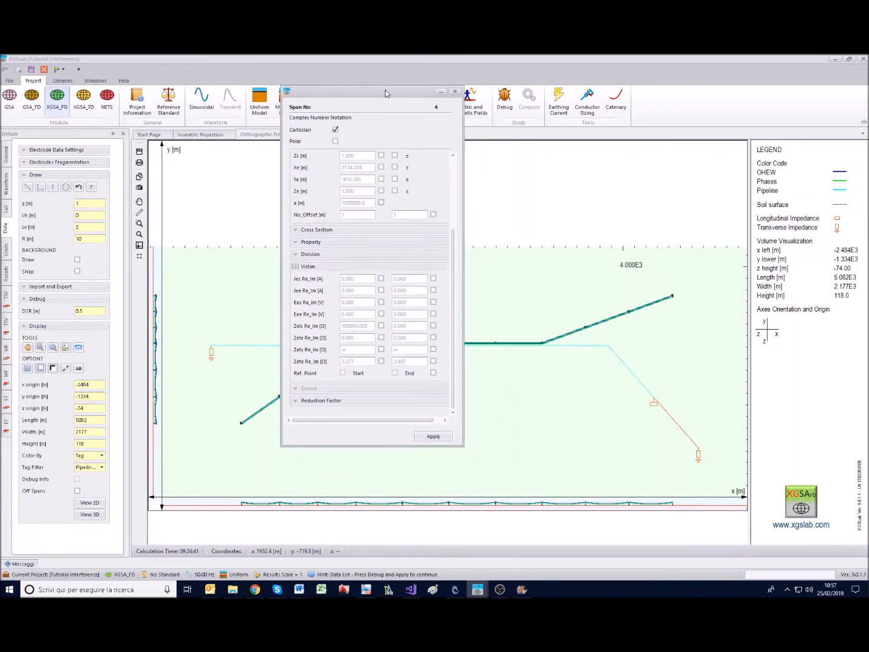
left_click(382, 326)
left_click(456, 92)
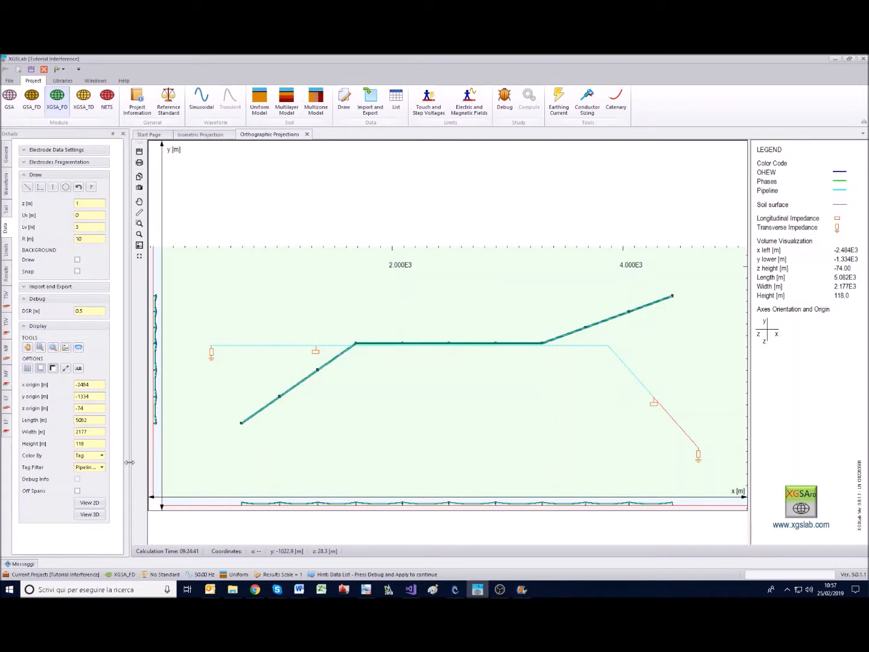
Step: Debug the project data, including a check of the messages, and run the computation
left_click(506, 99)
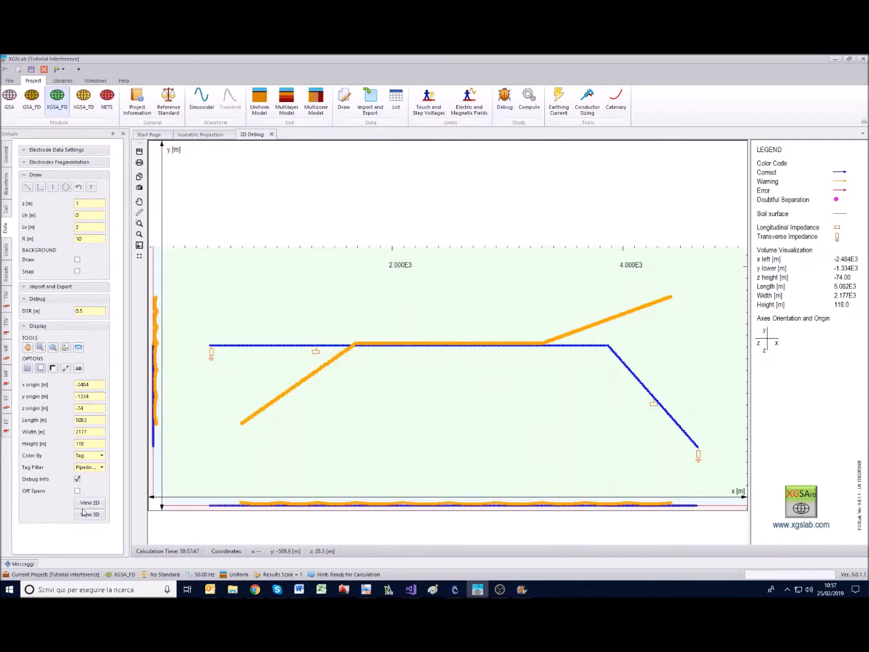
left_click(23, 565)
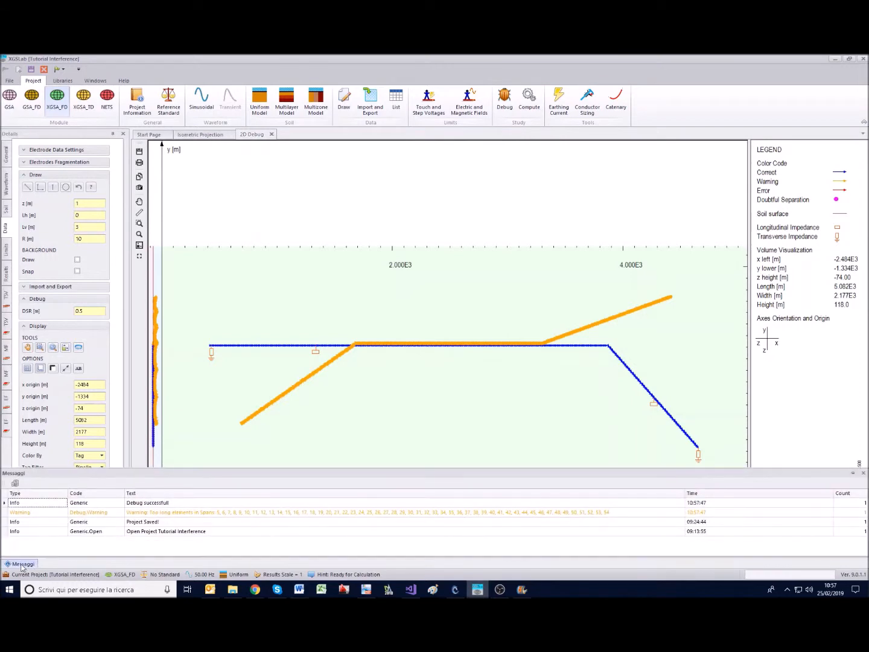
left_click(530, 97)
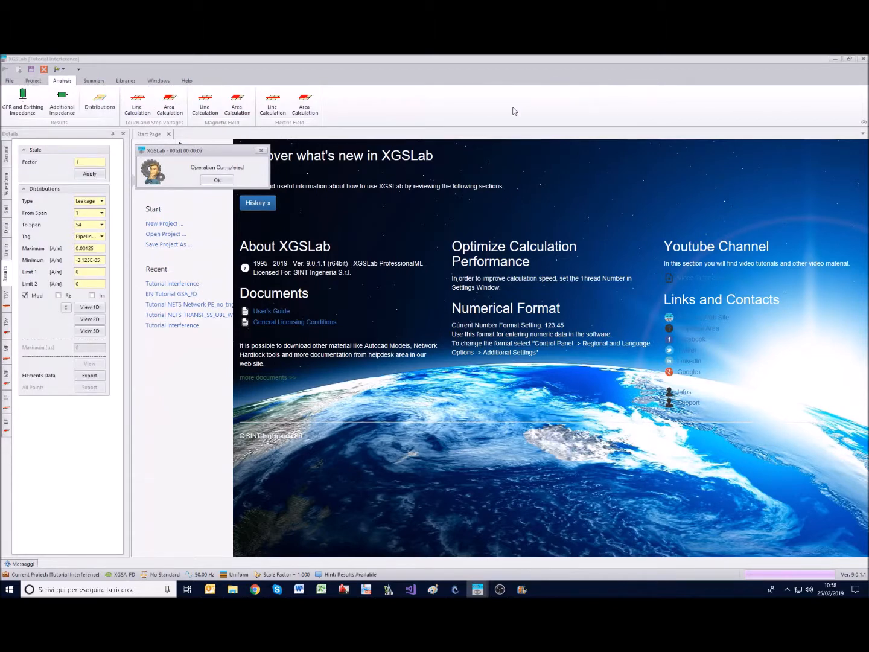
left_click(216, 181)
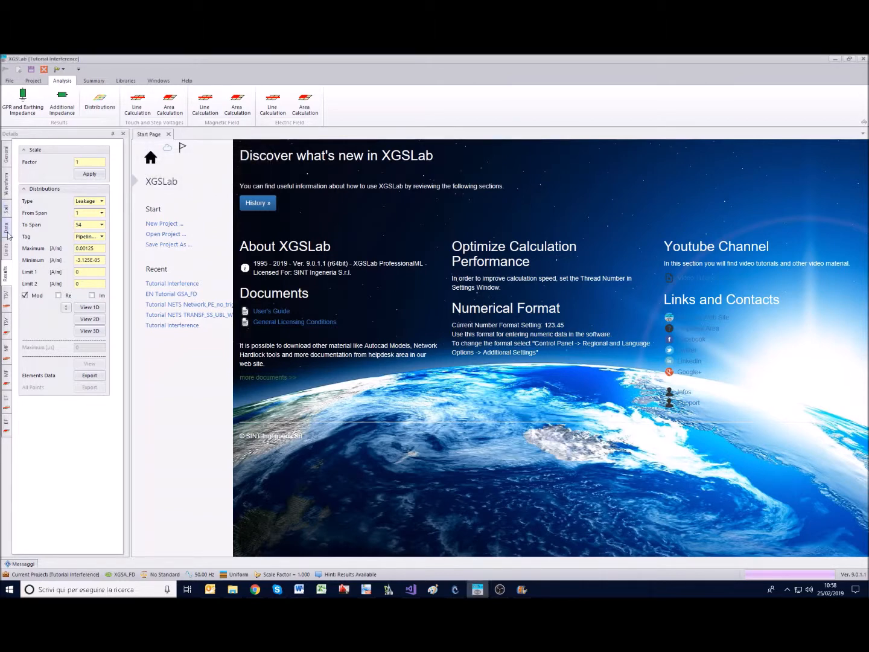
Step: Inspect the source voltage and current of the outer phase conductor span before the first bend, then close its properties
left_click(8, 233)
left_click(90, 503)
left_click(40, 347)
left_click_drag(335, 339, 379, 363)
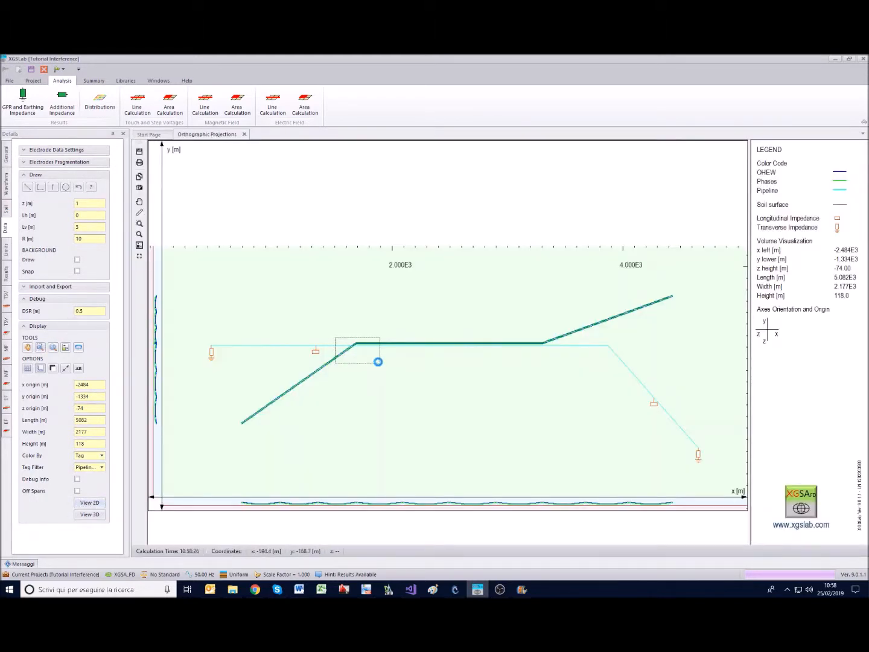
double_click(316, 311)
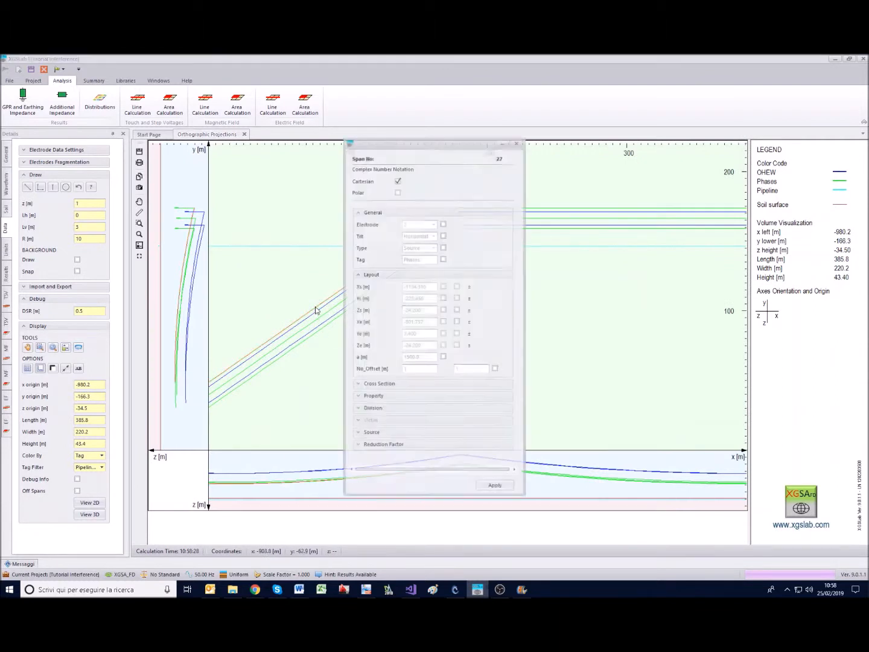
left_click(443, 248)
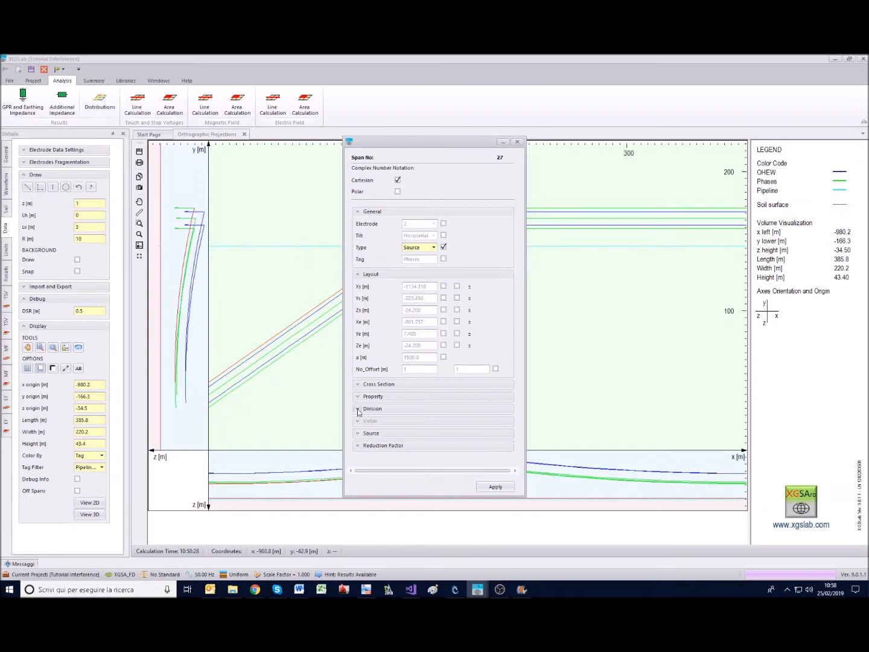
left_click(369, 432)
scroll(402, 428, "down", 2)
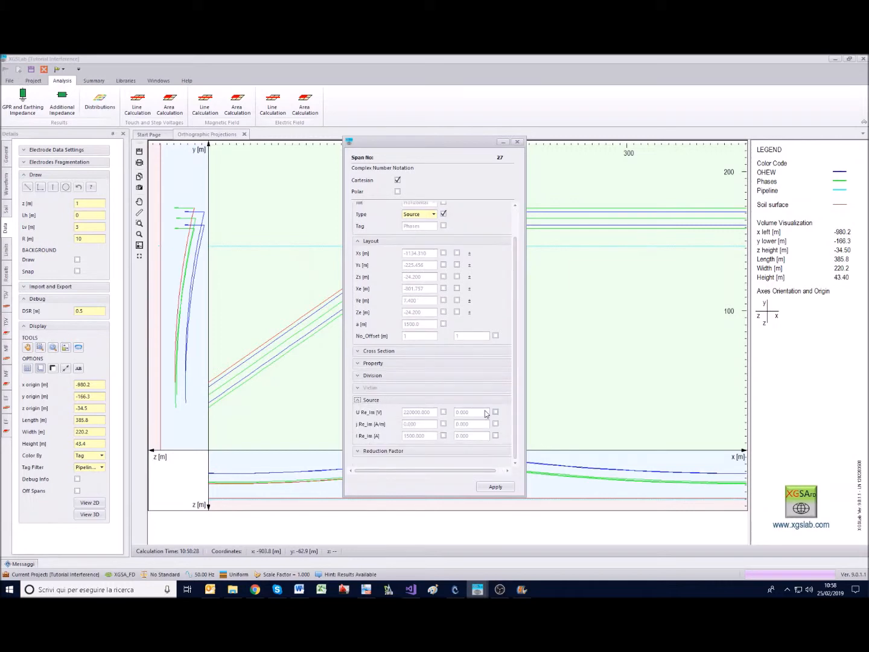
left_click(444, 412)
left_click(444, 435)
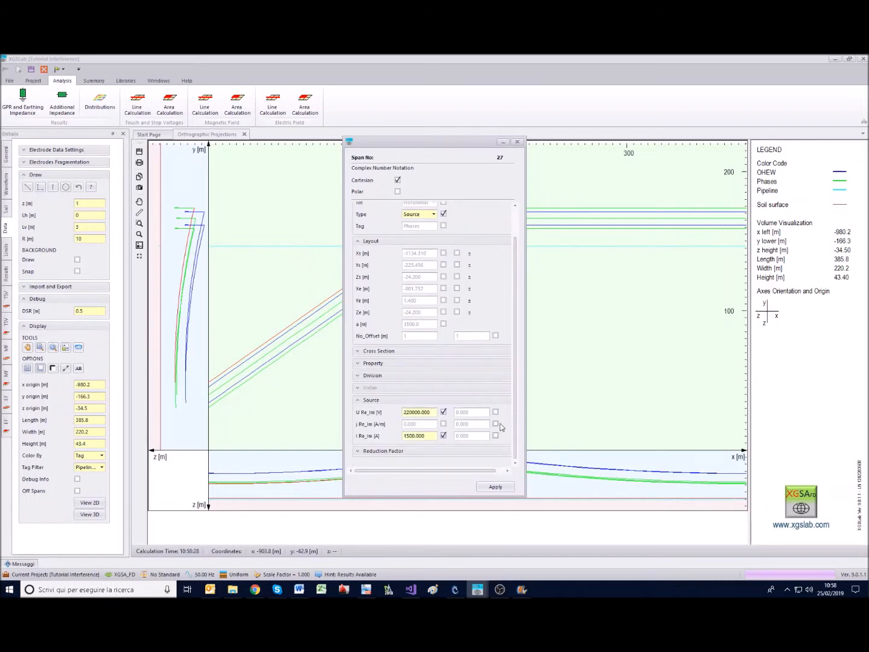
left_click(517, 143)
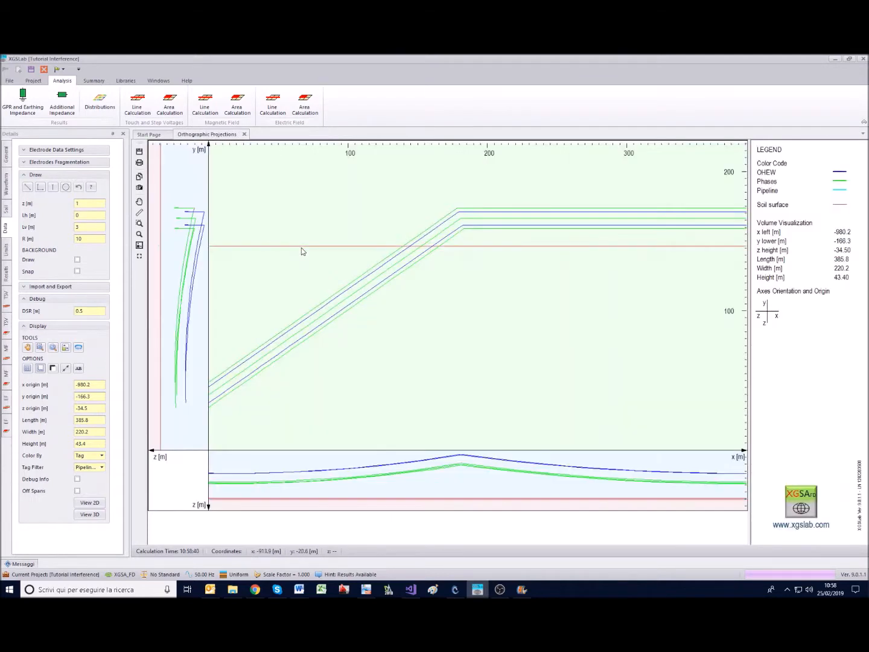
Step: Check the type of the pipeline's middle span, close its properties, and display the GPR and earthing impedance results
mouse_move(301, 249)
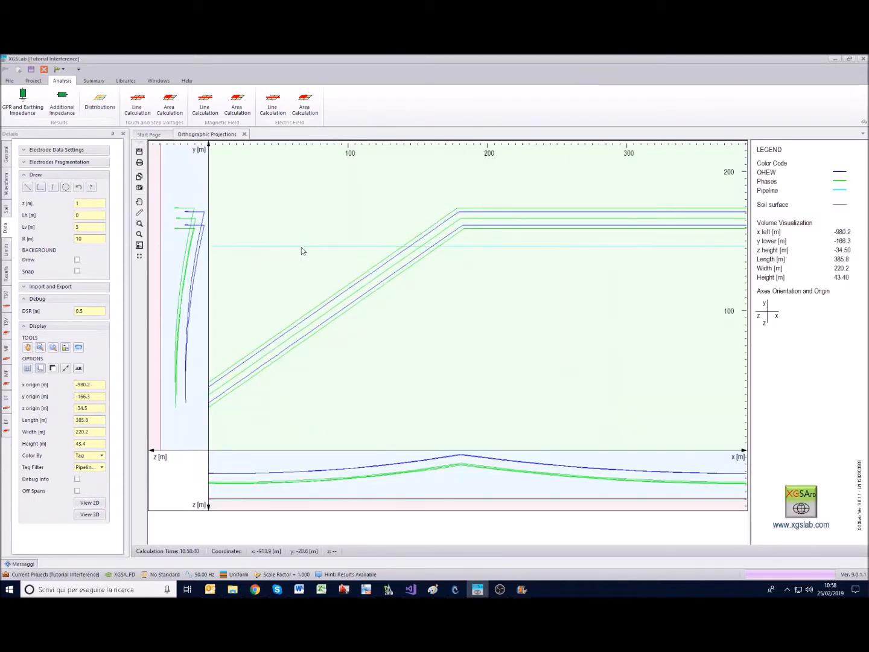
double_click(301, 251)
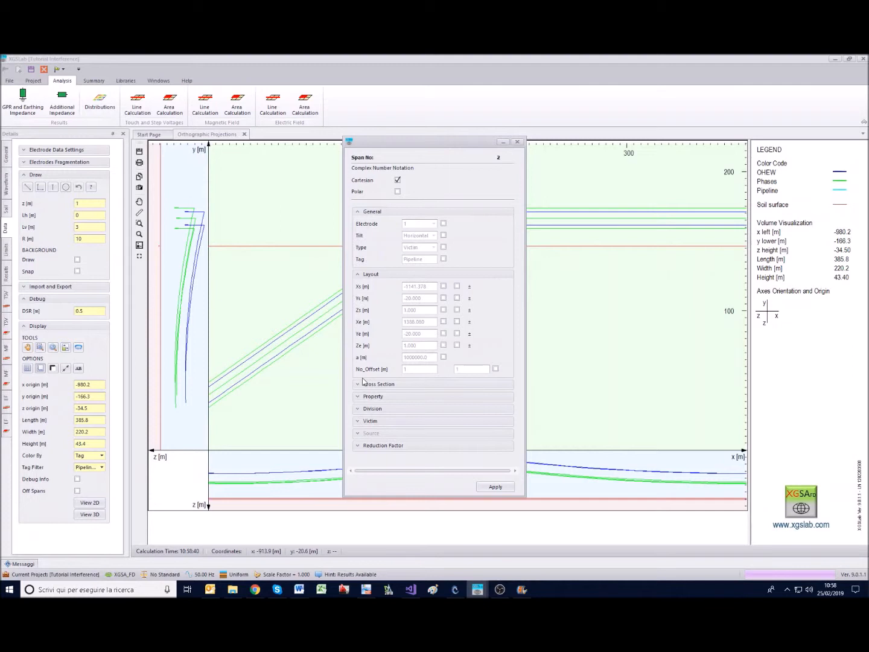
left_click(517, 143)
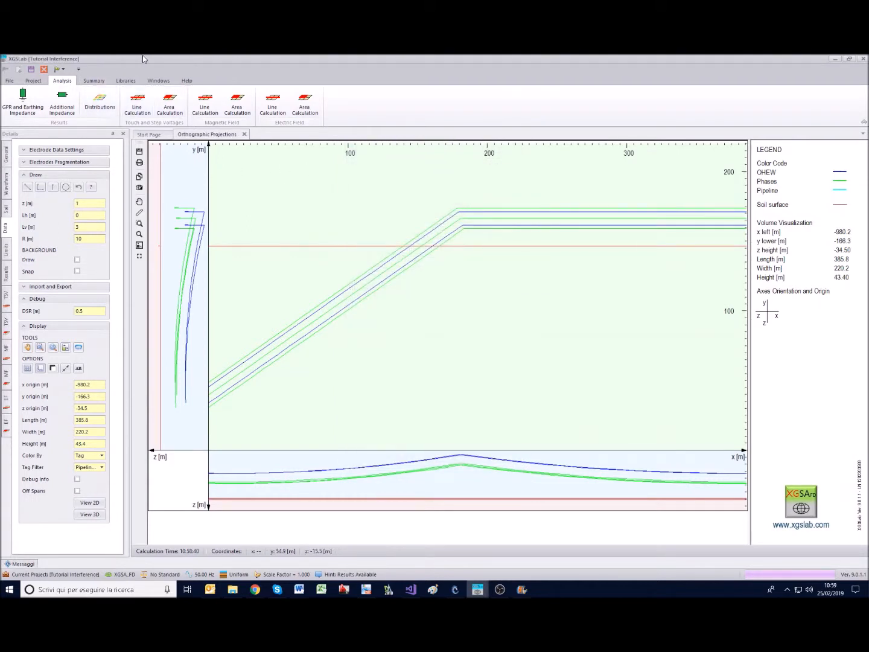
left_click(23, 100)
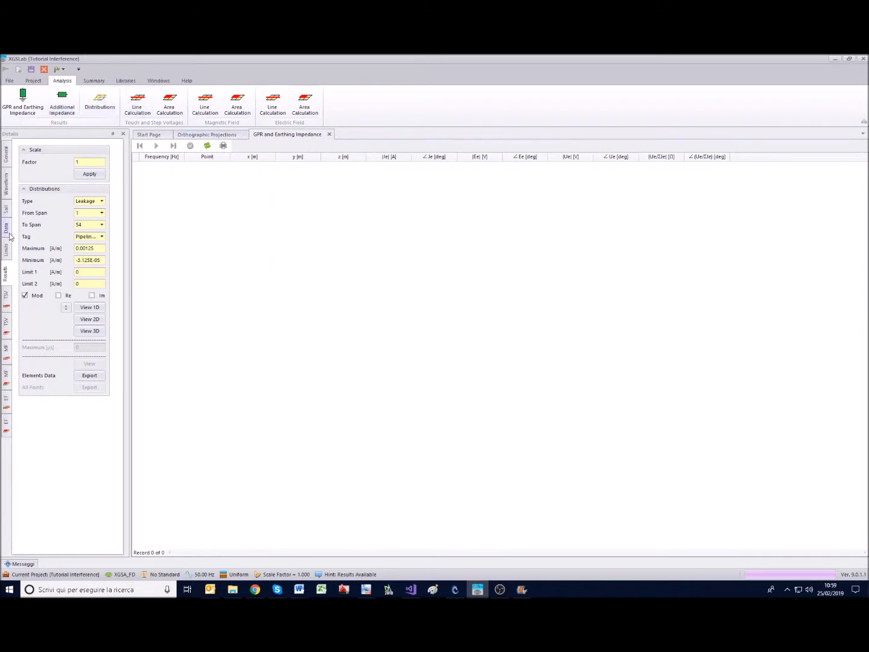
Step: Set the start of the pipeline's middle span, beside the first longitudinal impedance, as a reference point and apply it
left_click(8, 231)
left_click(89, 503)
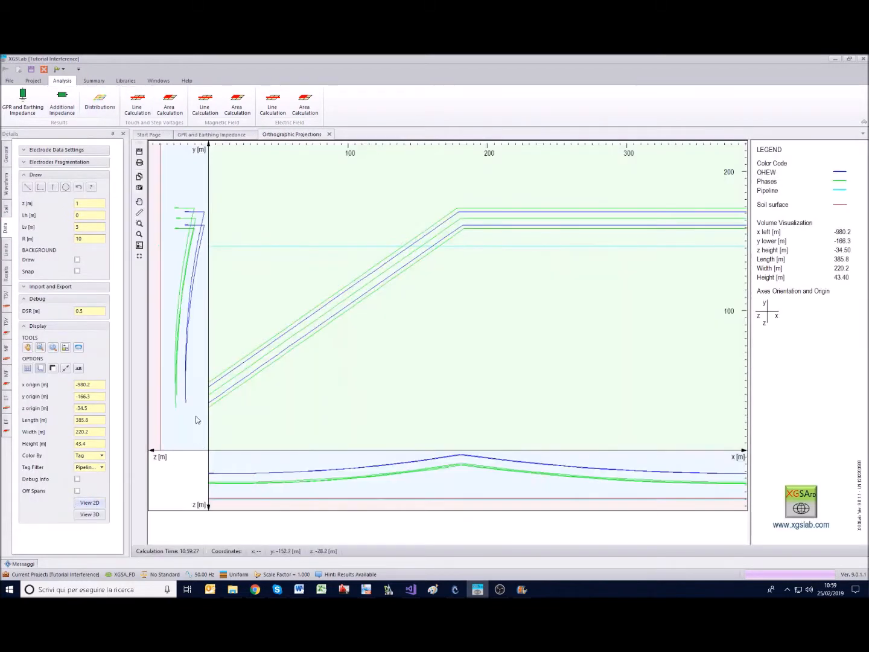
left_click(68, 349)
double_click(327, 350)
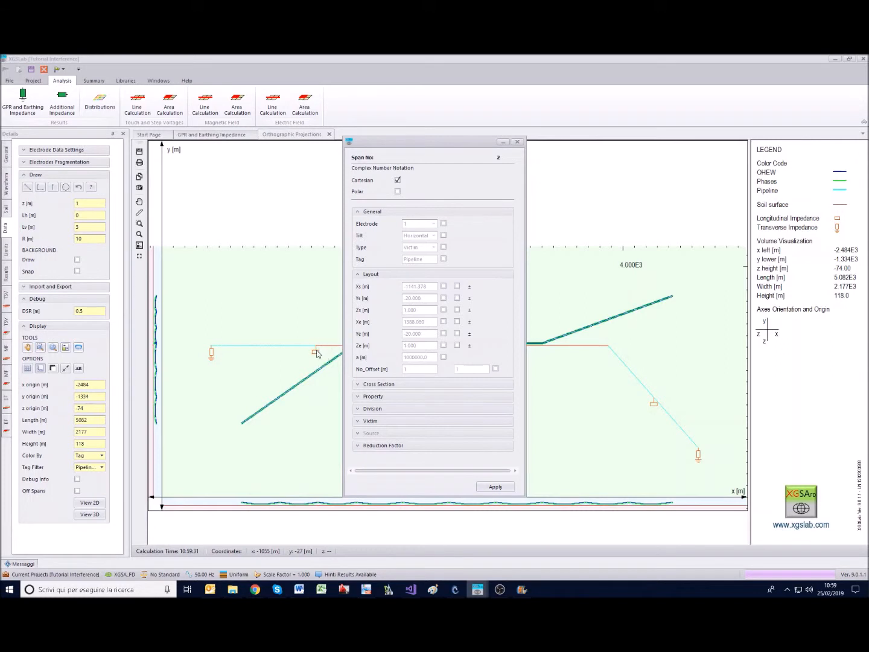
left_click_drag(432, 145, 522, 120)
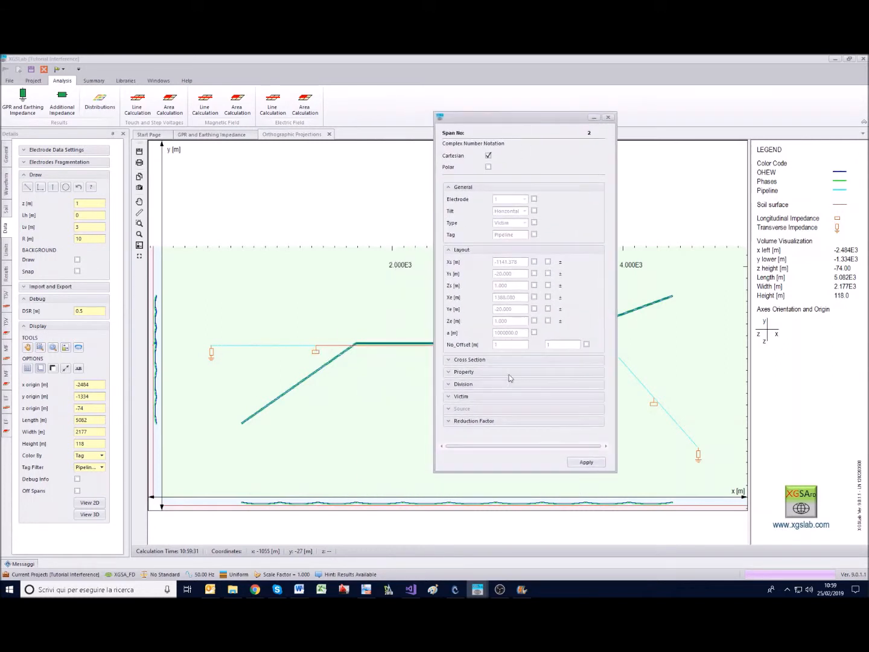
left_click(449, 397)
left_click_drag(606, 311, 616, 399)
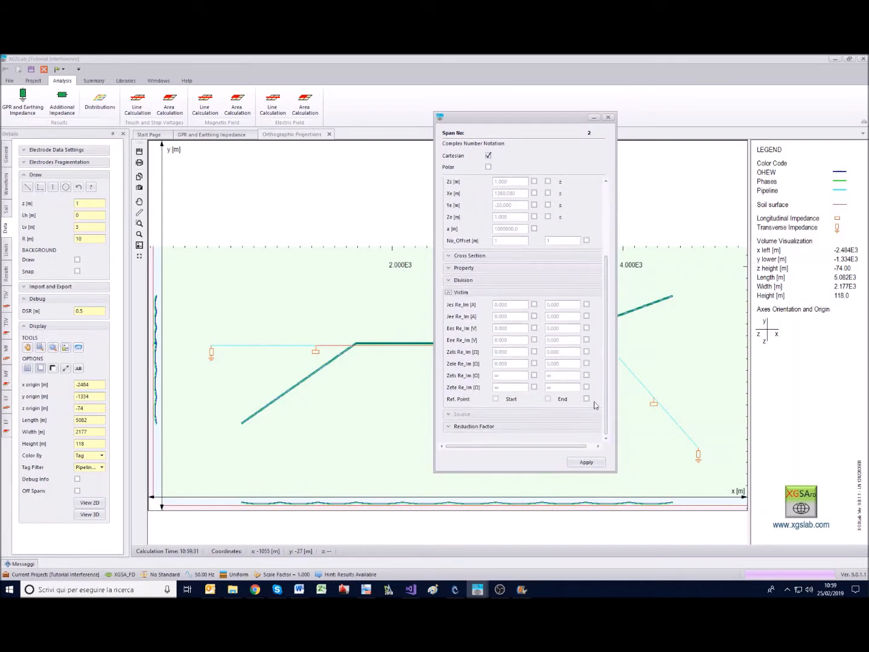
left_click(587, 399)
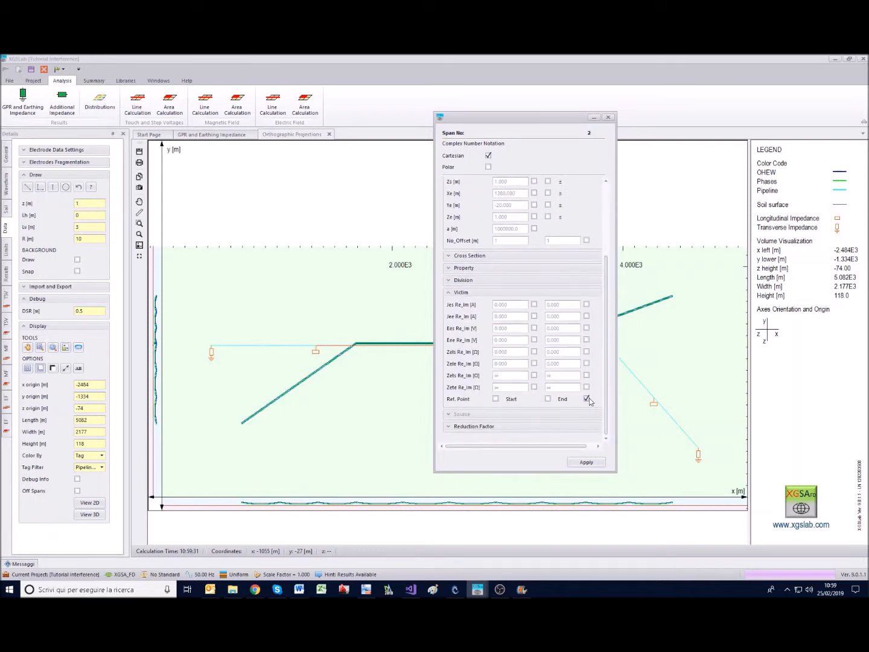
left_click(496, 399)
left_click(583, 462)
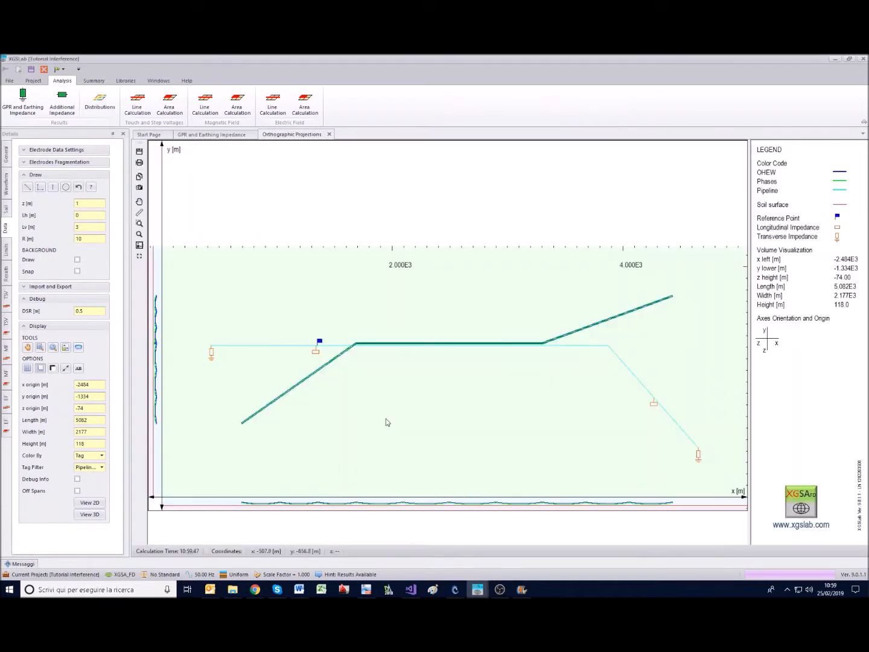
Step: Show direction arrows on the conductors to check the orientation at the reference point and along the pipeline, then hide them
left_click(41, 349)
left_click_drag(302, 327, 362, 368)
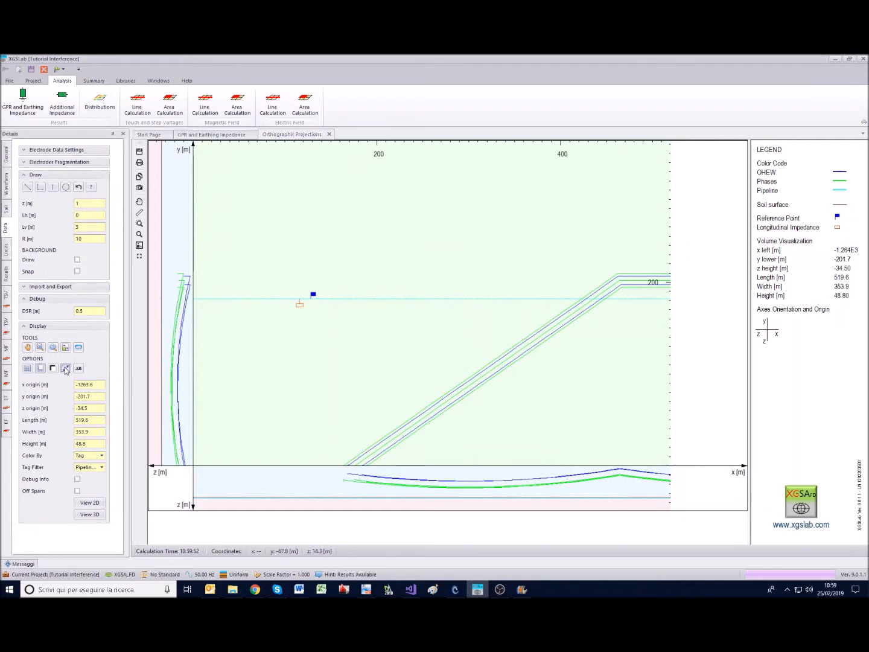
left_click(87, 502)
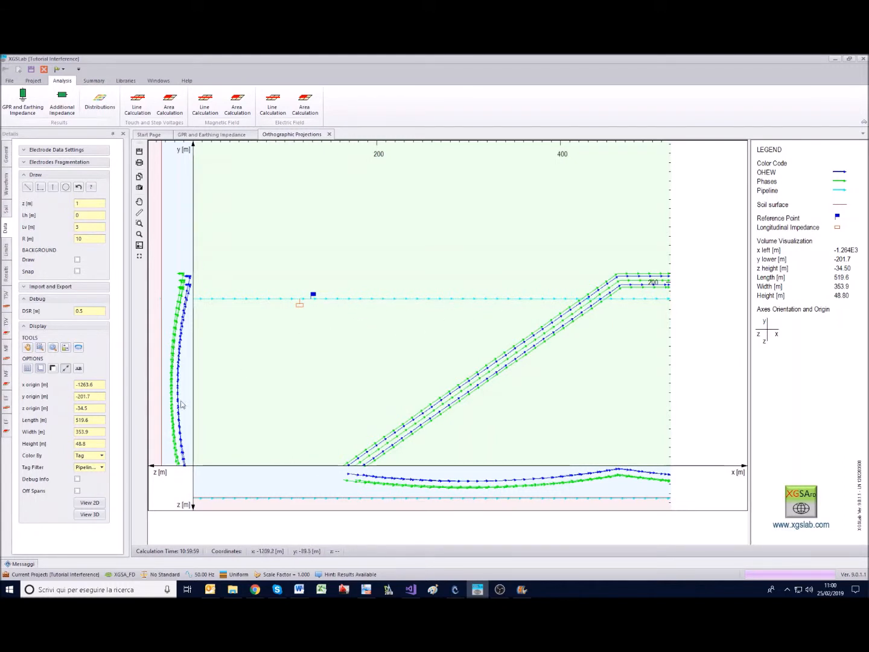
left_click(65, 347)
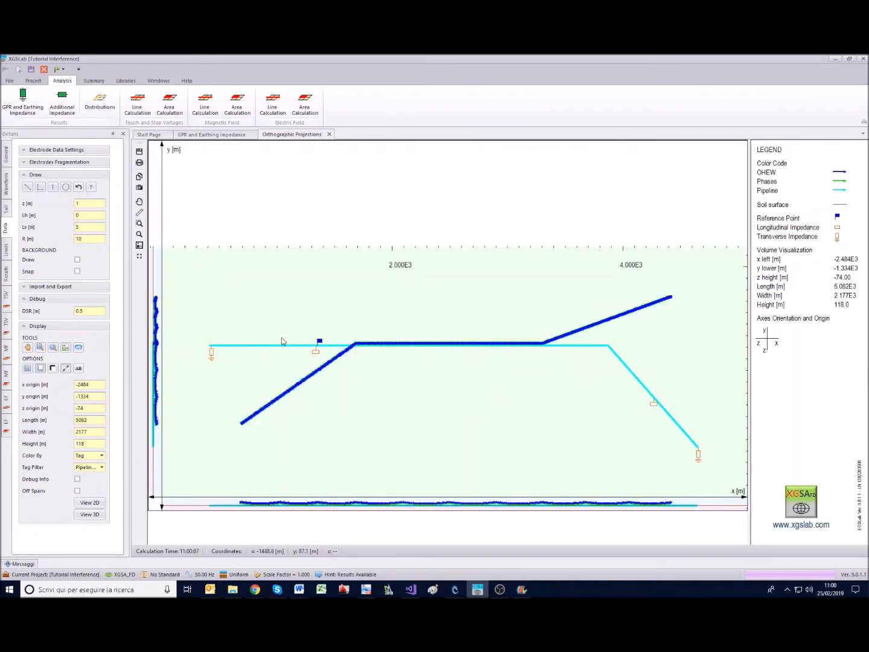
mouse_move(315, 349)
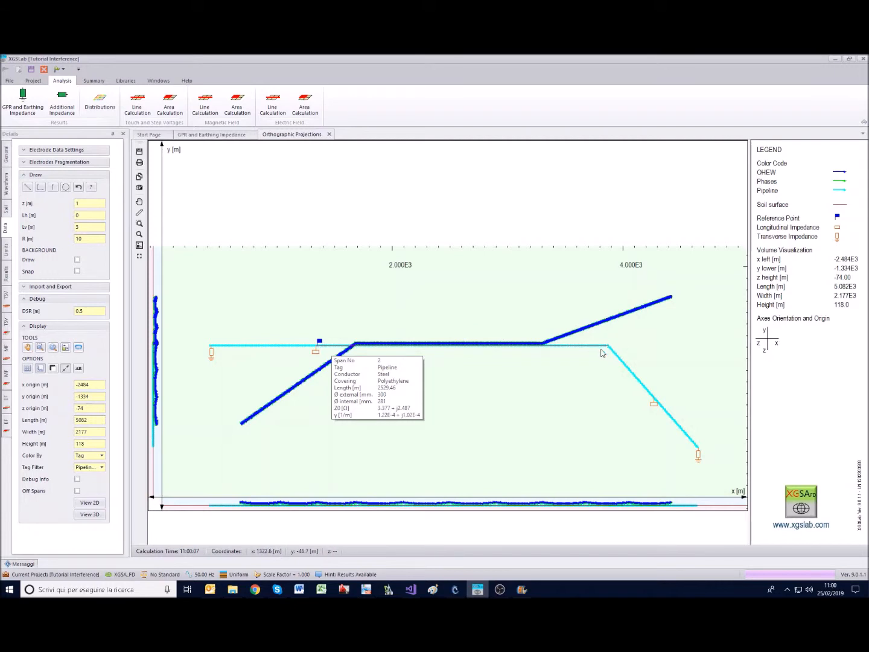
left_click(581, 355)
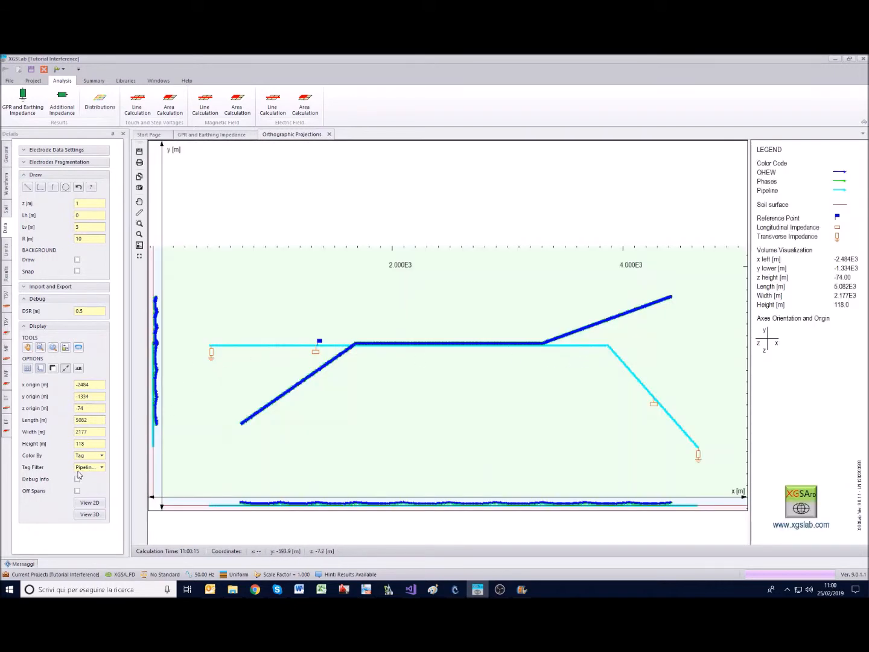
left_click(83, 502)
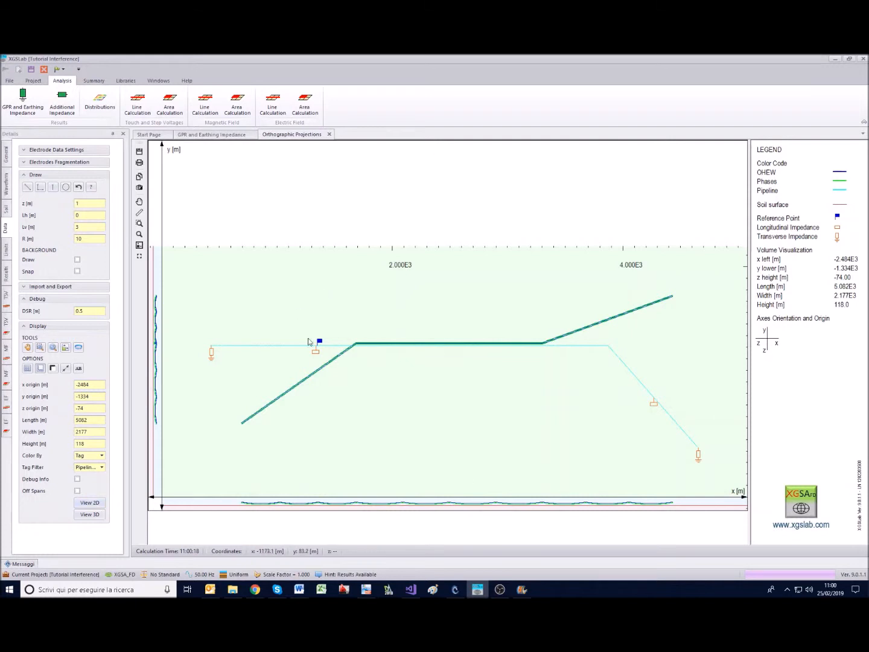
Step: Review the GPR result at the reference point and the voltages and currents of the additional impedances
left_click(23, 101)
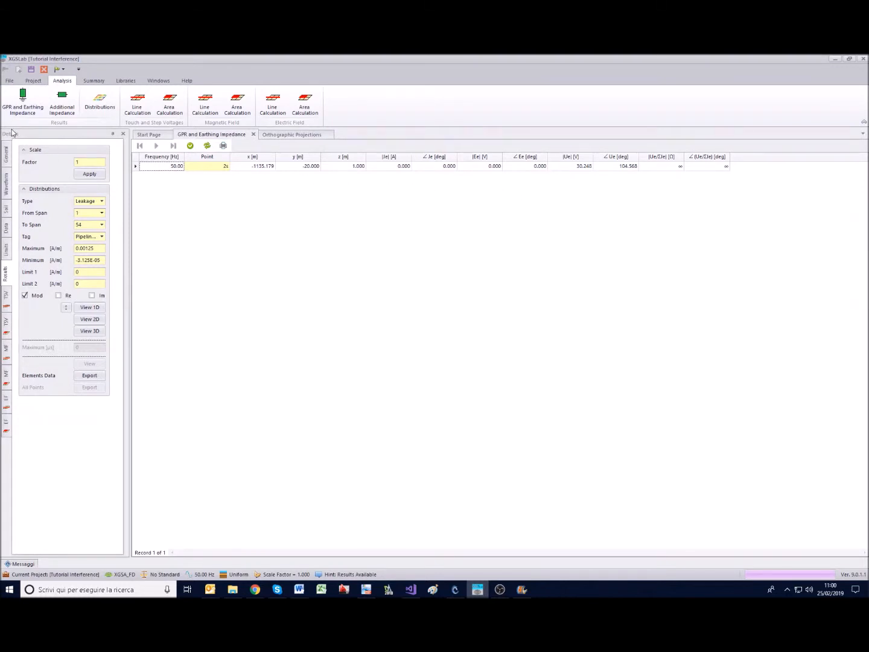
left_click(63, 105)
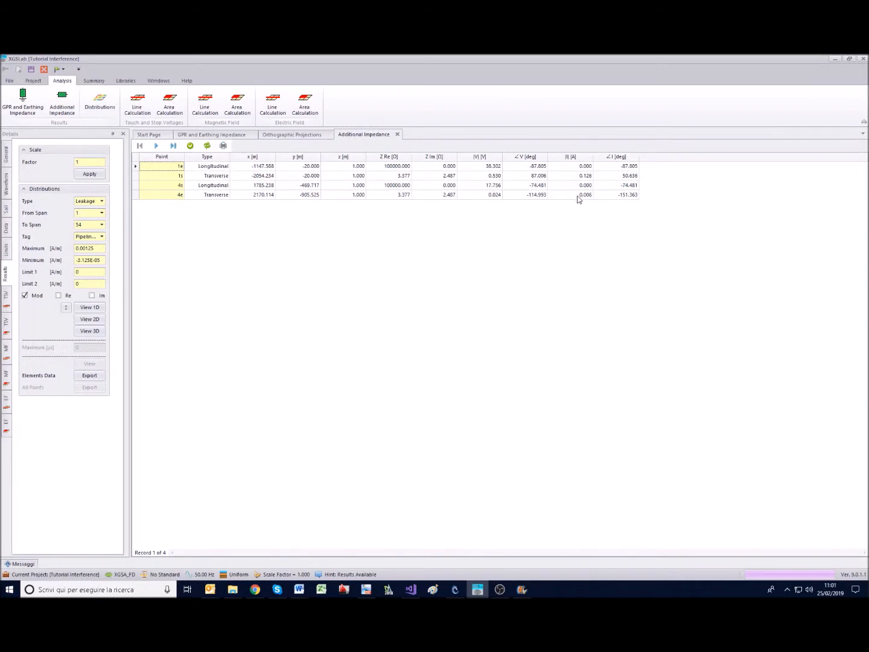
left_click(172, 166)
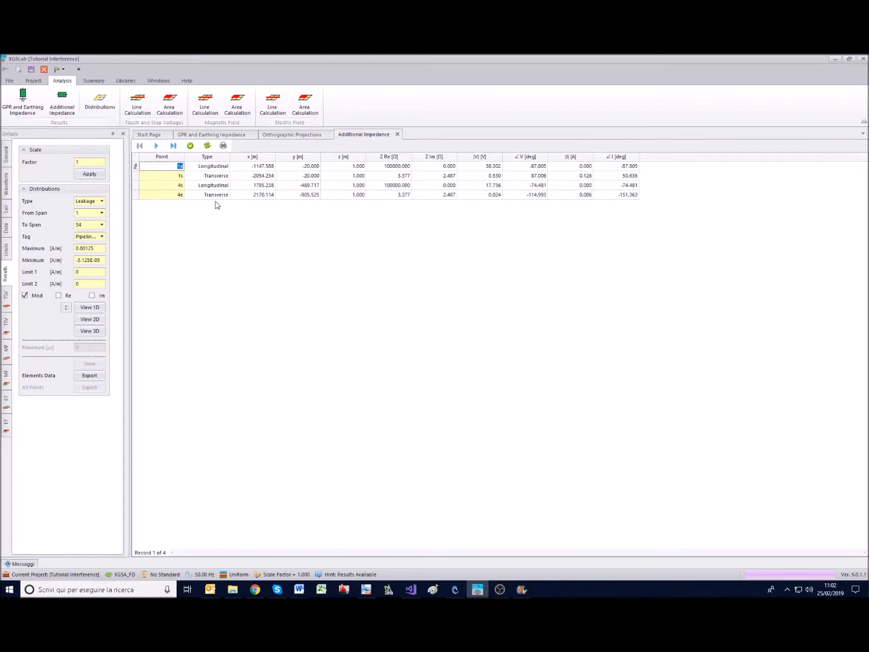
Step: Display the point labels on the 2D layout and check those of the first longitudinal impedance and the reference point
left_click(8, 232)
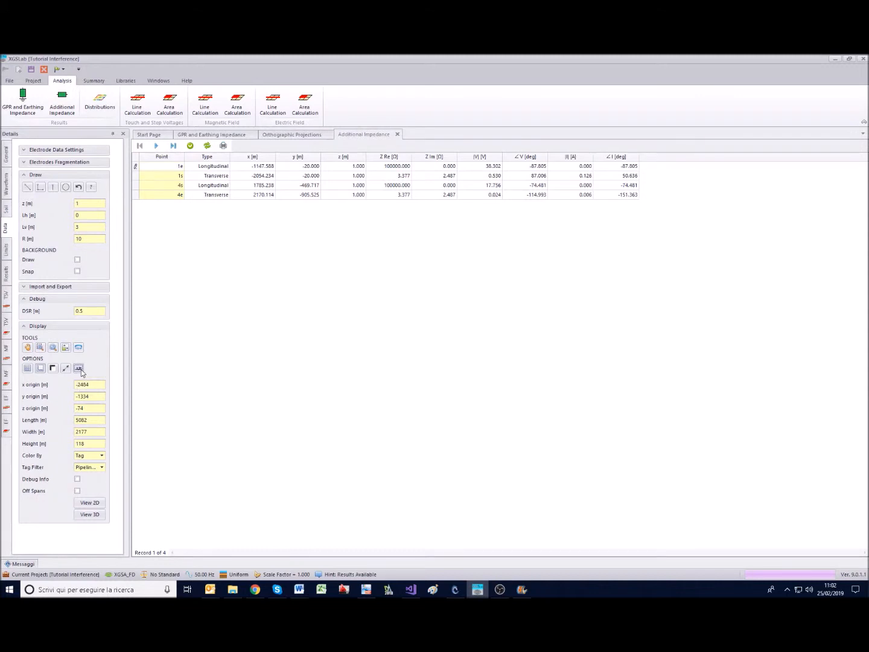
left_click(90, 503)
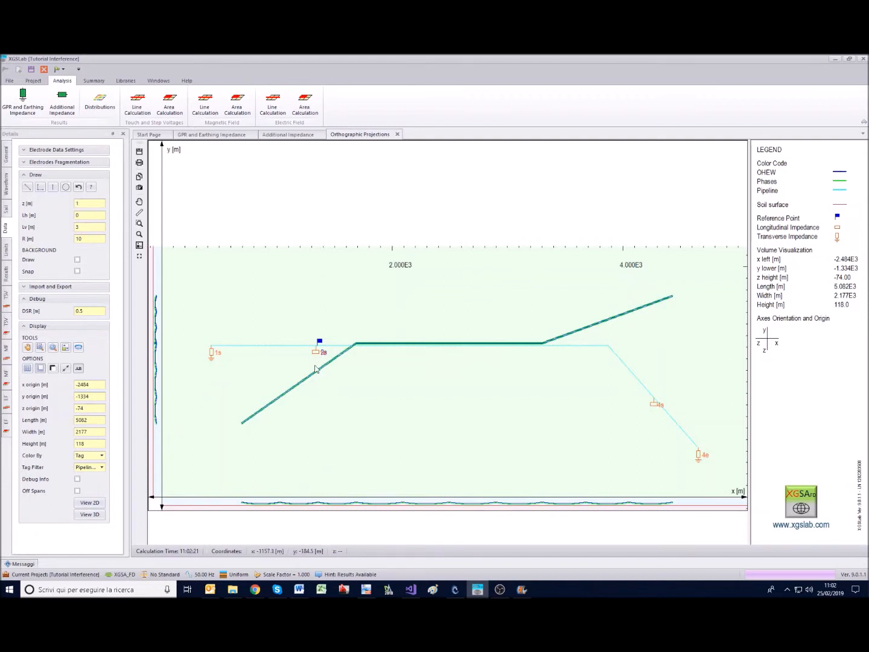
left_click(54, 348)
left_click_drag(298, 335, 325, 358)
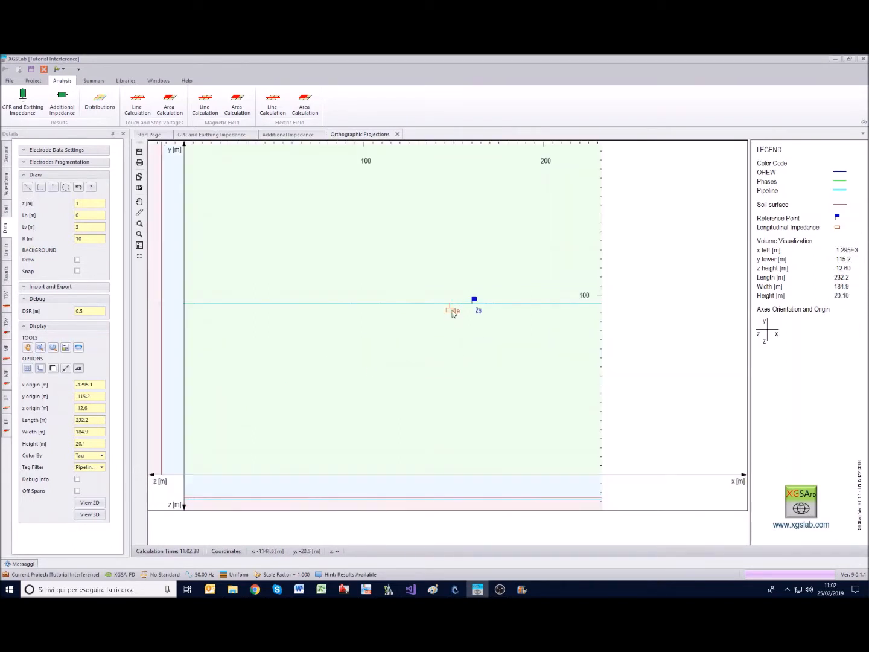
left_click(66, 348)
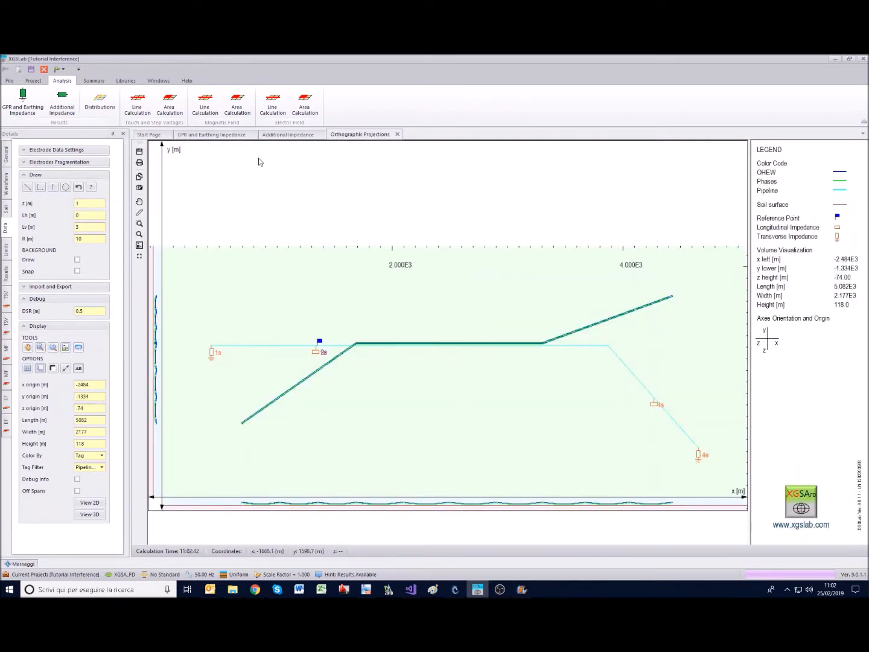
Step: Rename impedance points 1e as "Insulator Left" and 4s as "Insulator right", save the names, and redraw the 2D layout
left_click(269, 138)
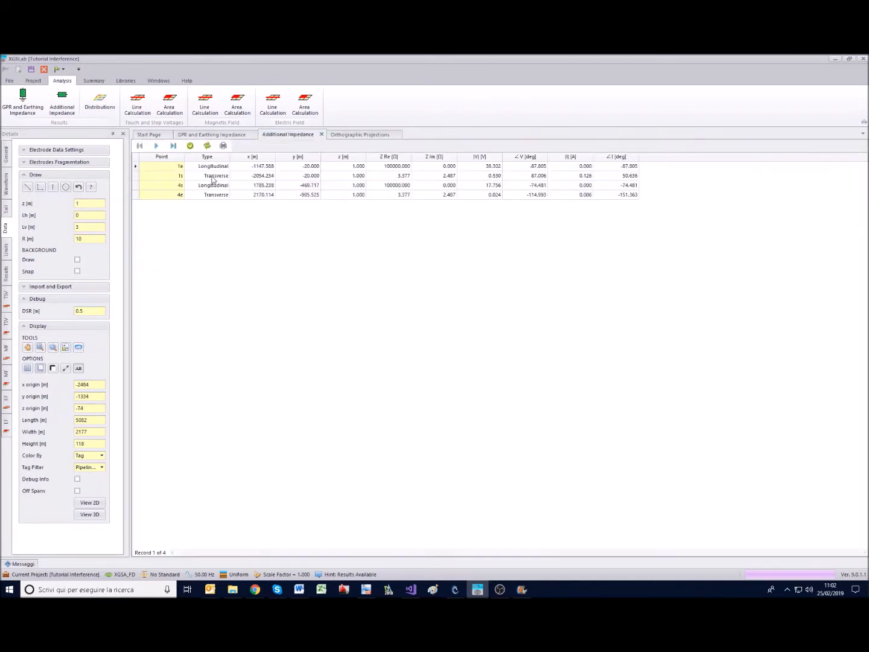
left_click(182, 168)
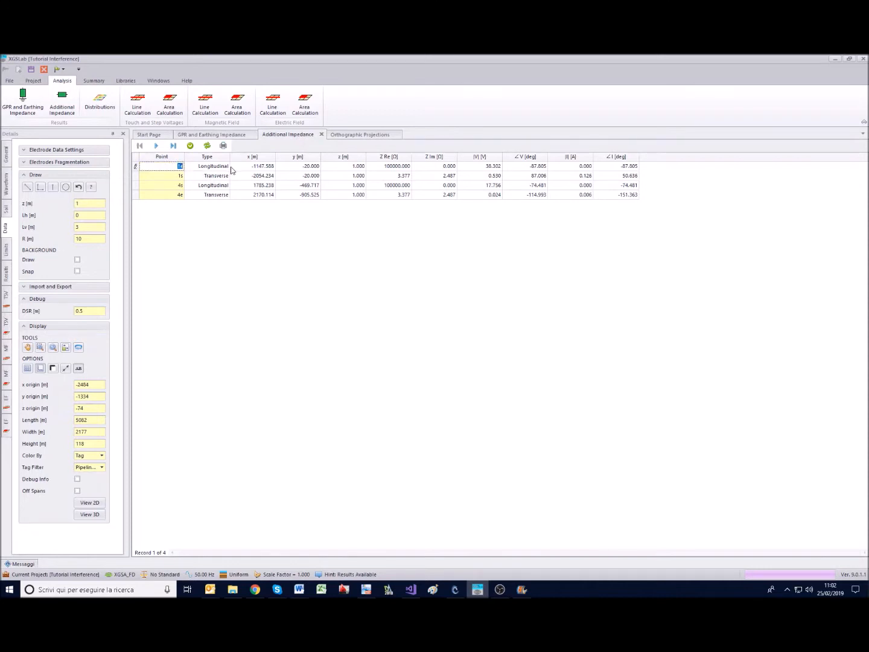
type("1nsulator")
key("Return")
type("Left")
left_click(175, 186)
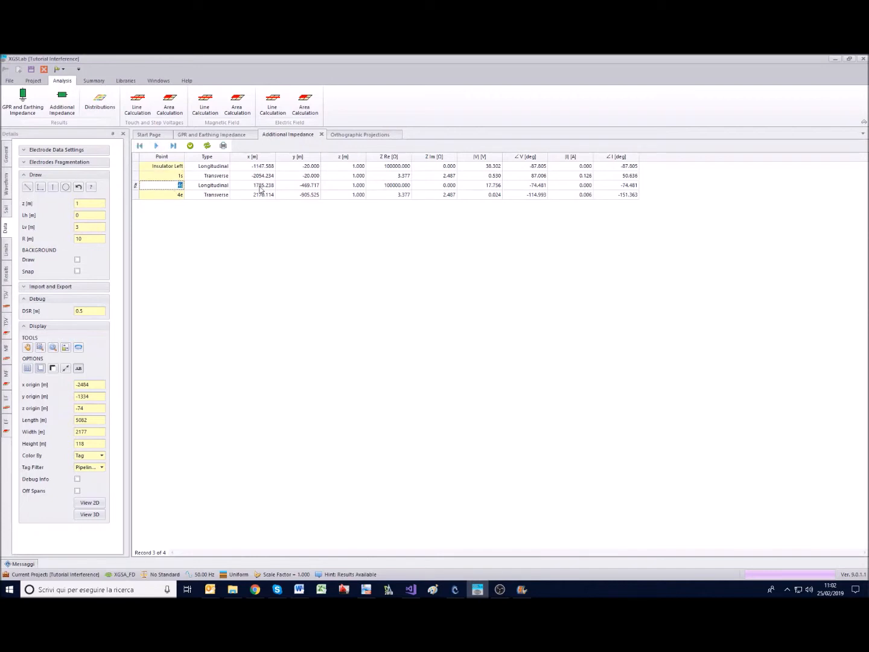
key("BackSpace")
type("Insulator right")
left_click(191, 146)
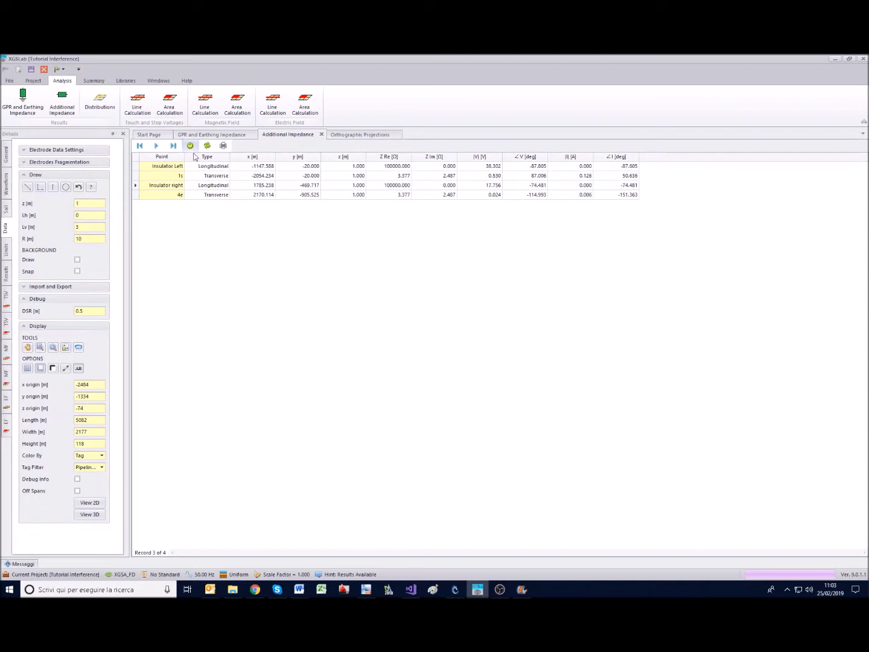
left_click(84, 505)
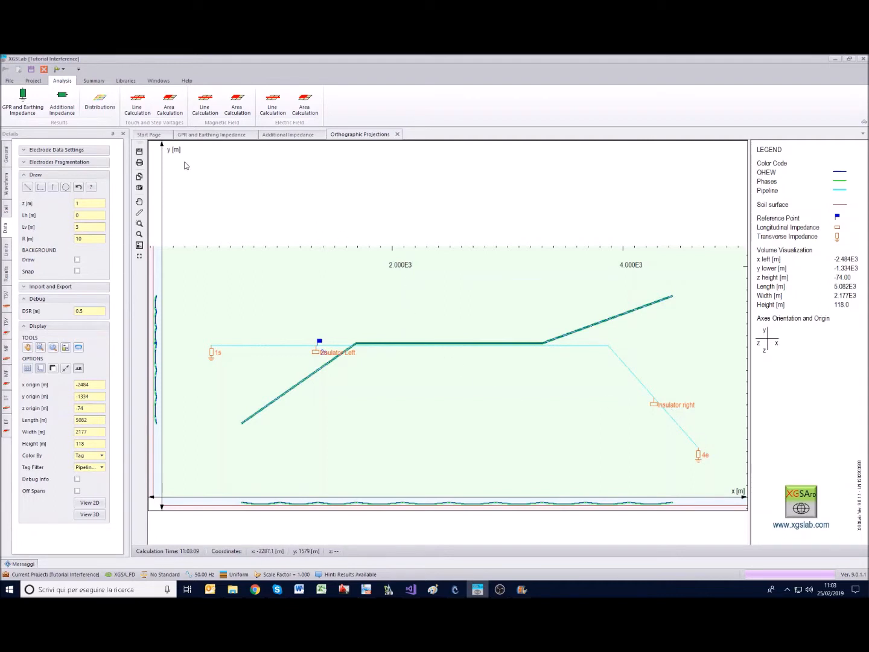
Step: Plot the 1D potential distribution of all conductors with its value range scaled automatically
left_click(108, 108)
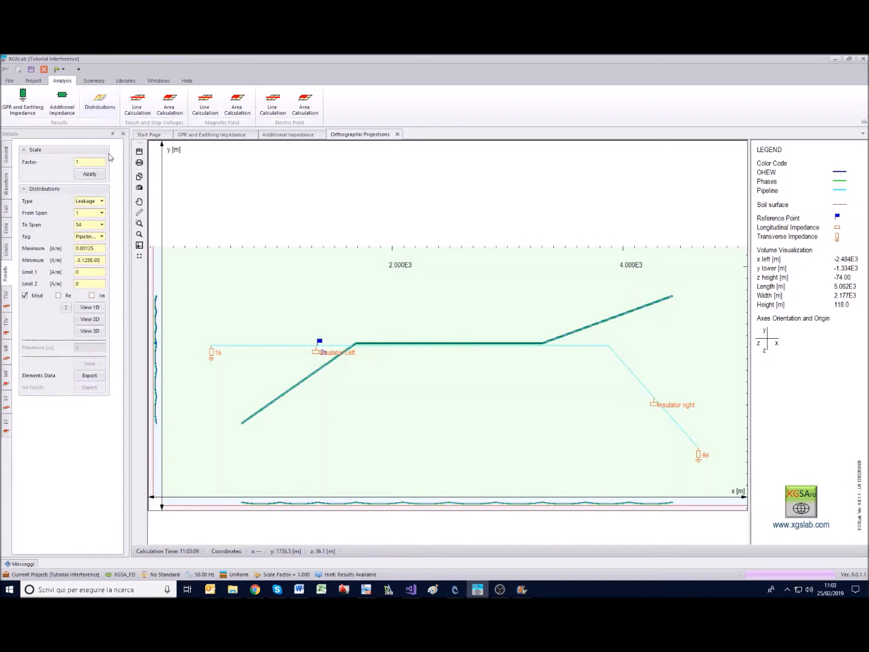
left_click(101, 202)
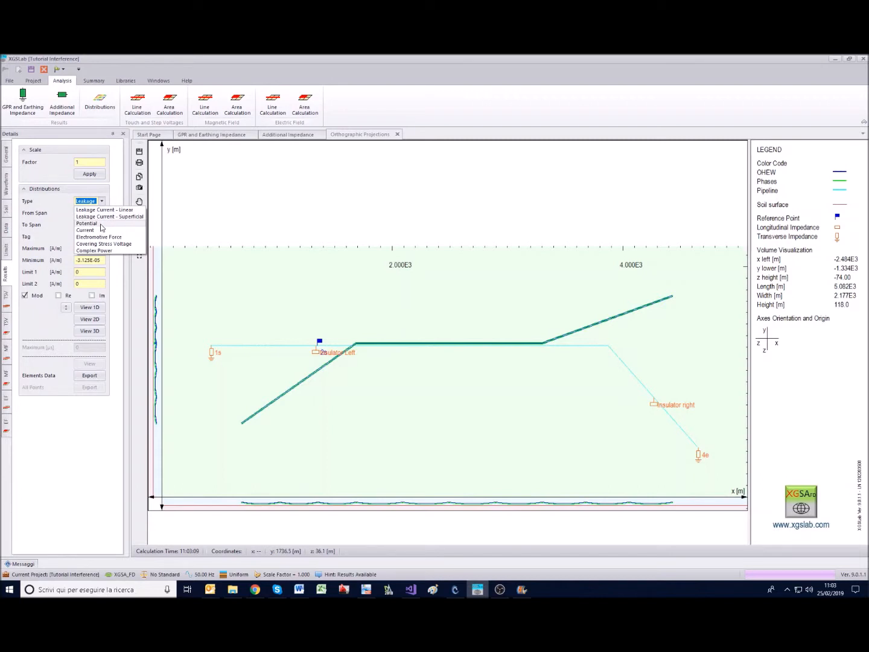
left_click(102, 223)
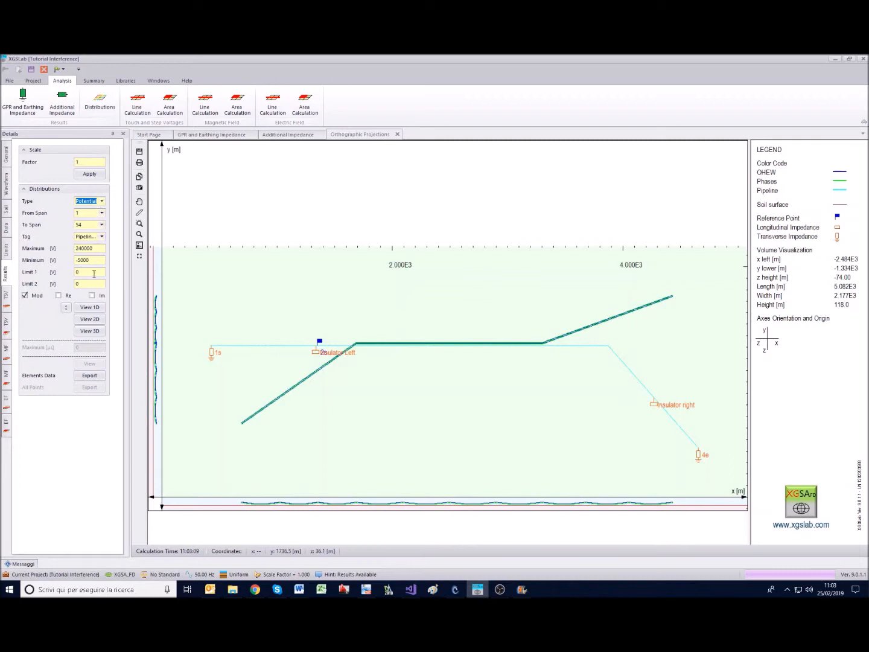
left_click(90, 308)
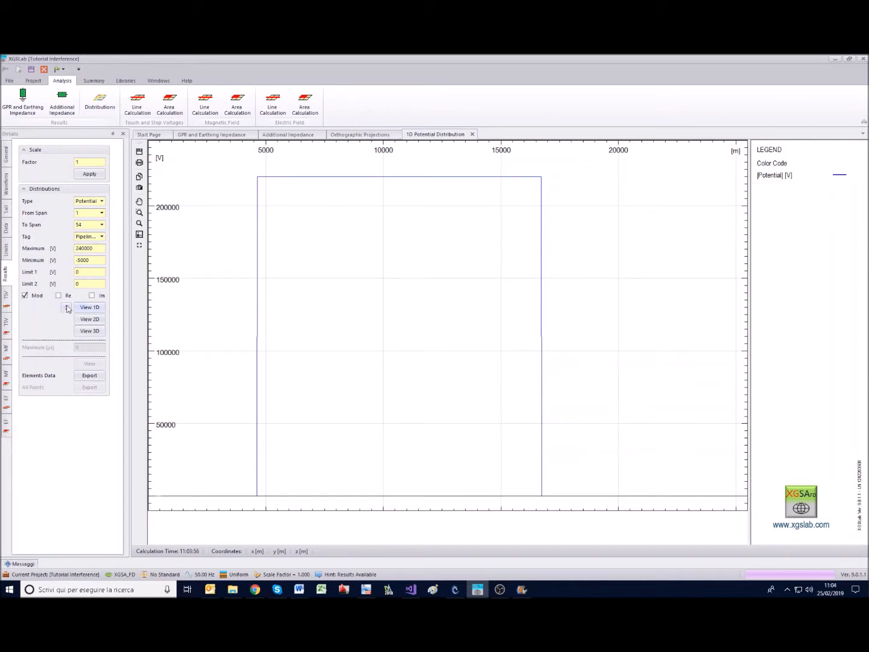
left_click(68, 308)
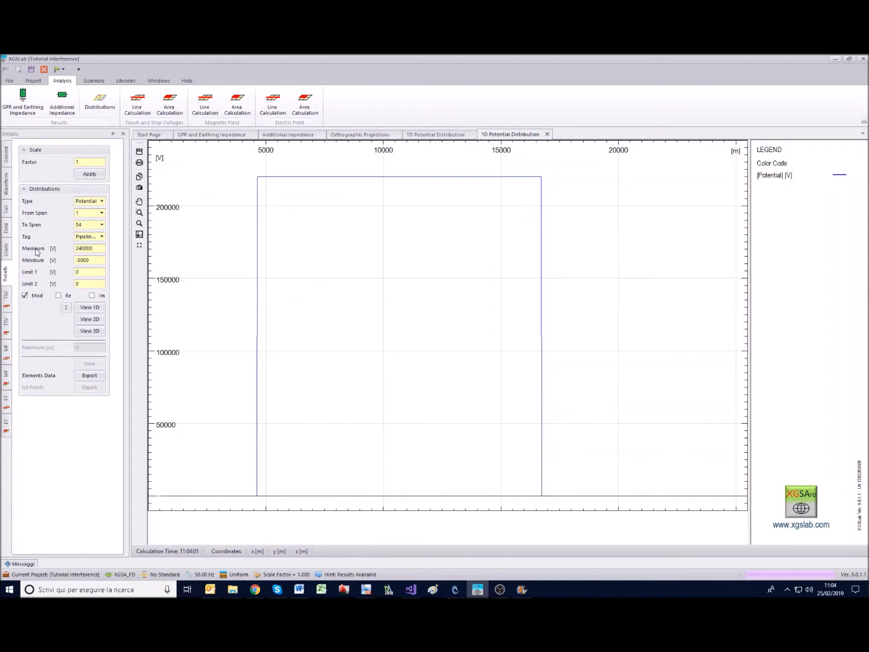
Step: Limit the distribution to the Pipeline tag and plot its 1D potential with an automatic value range
left_click(101, 236)
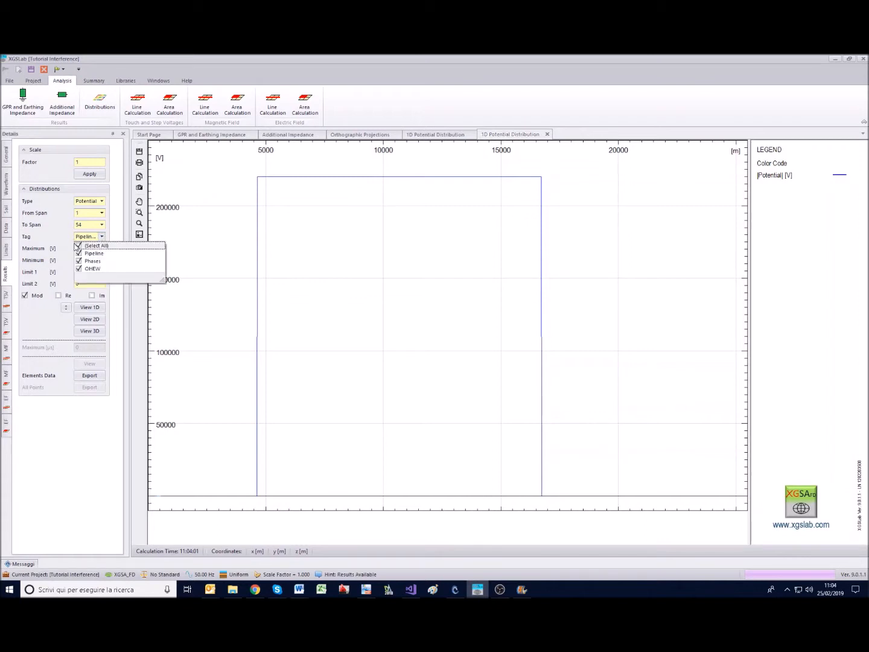
left_click(79, 247)
left_click(100, 236)
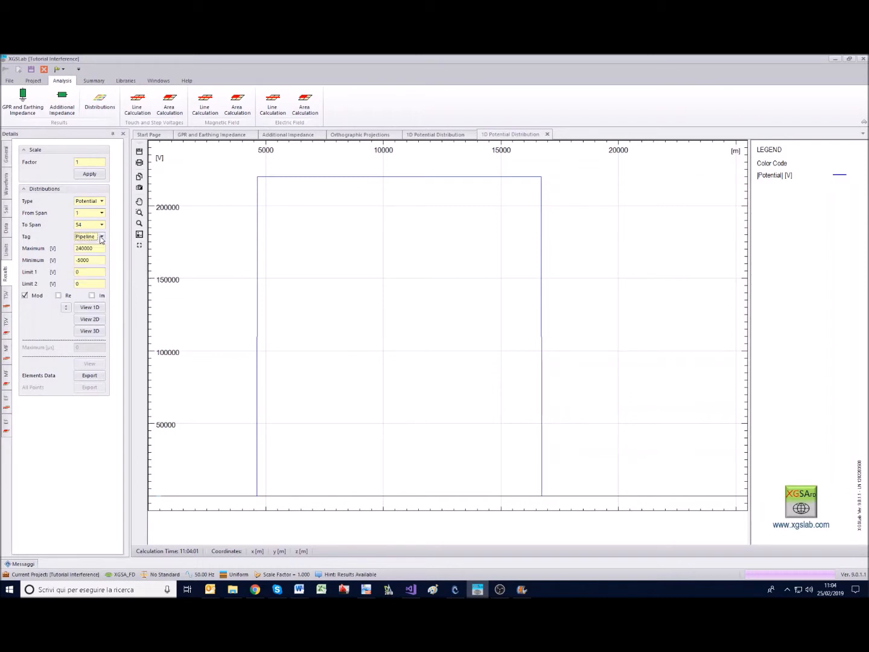
left_click(66, 307)
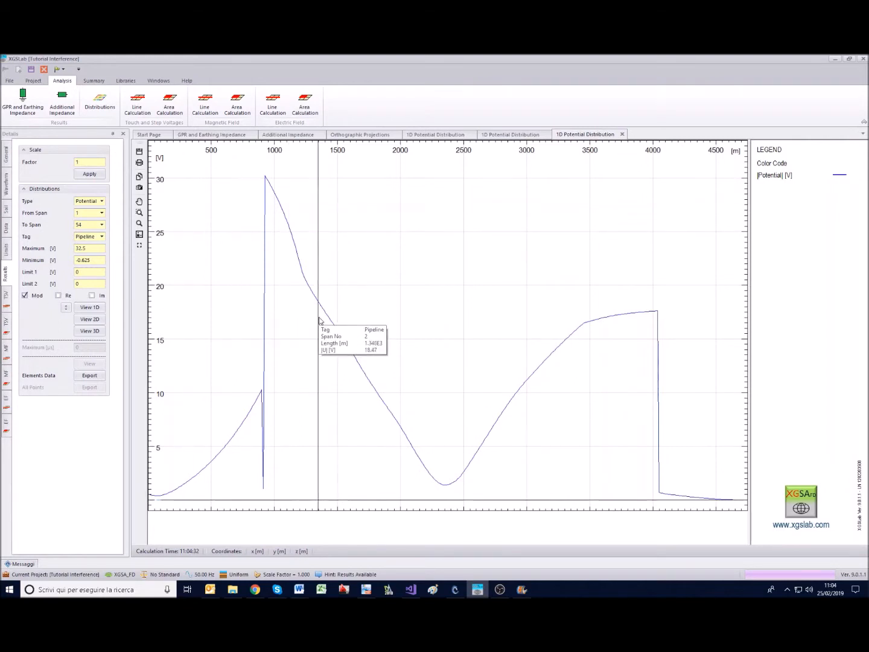
Step: Add the real and imaginary parts to the pipeline's 1D potential plot and rescale the value range automatically
left_click(58, 296)
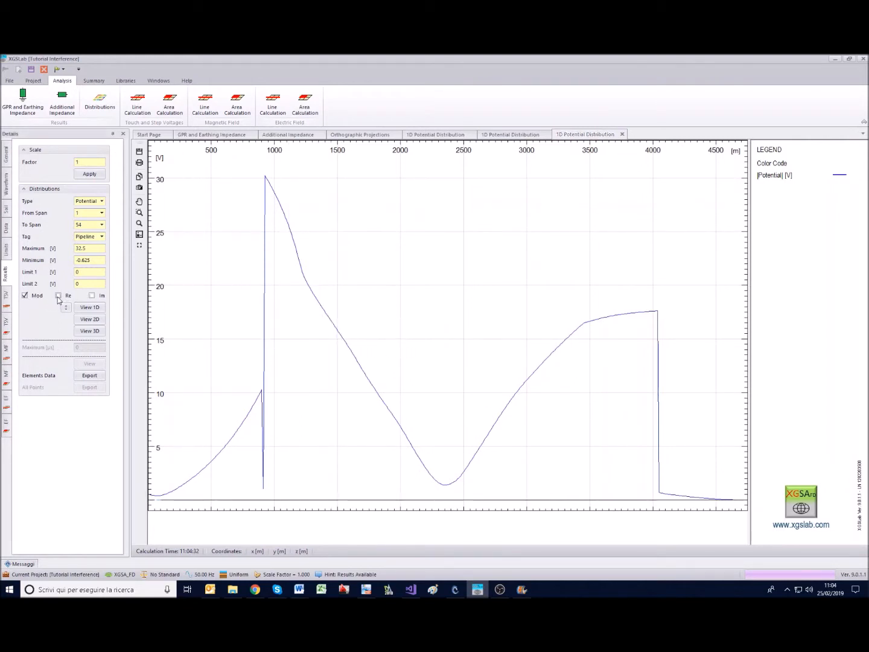
left_click(89, 308)
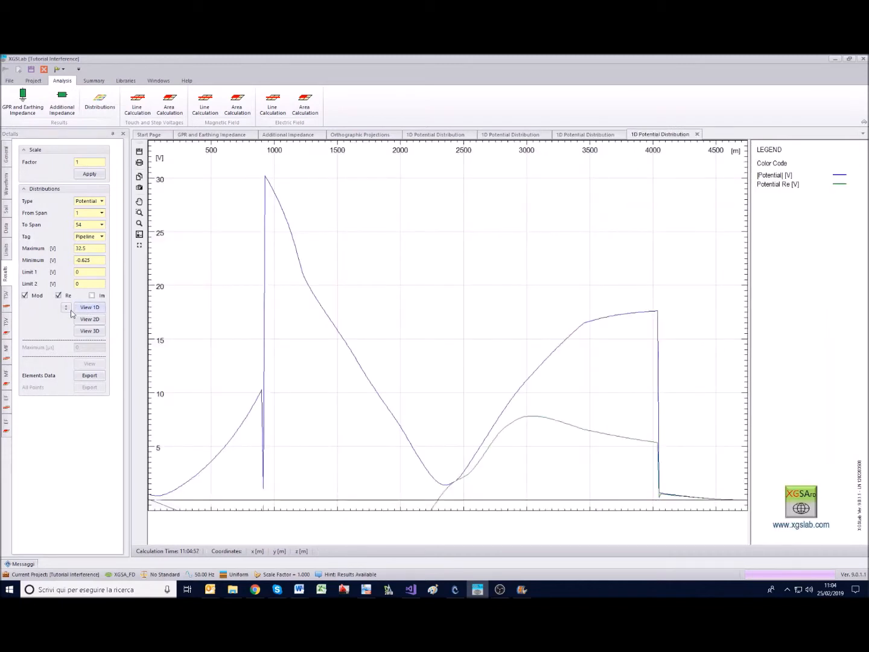
left_click(66, 308)
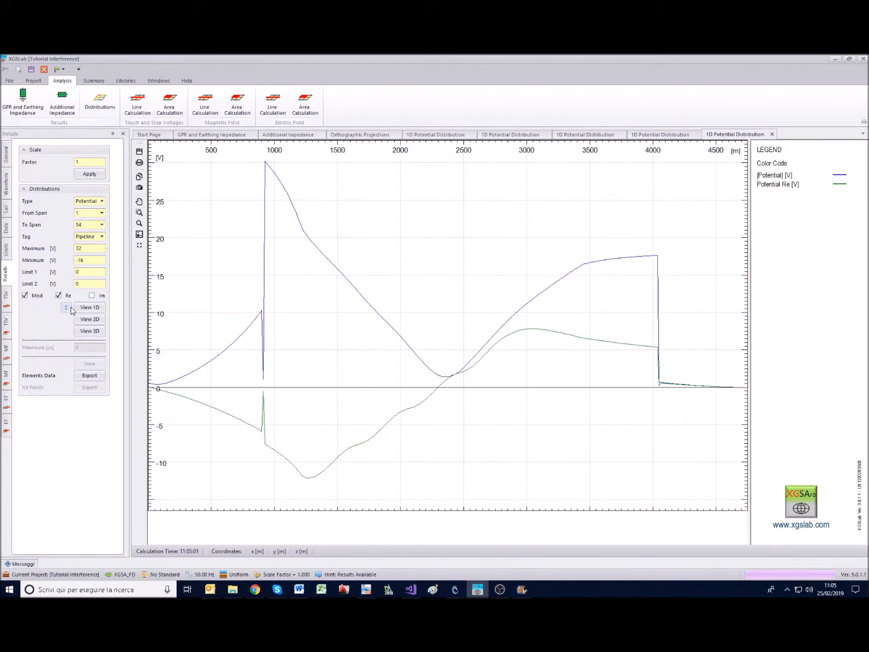
left_click(91, 296)
left_click(68, 309)
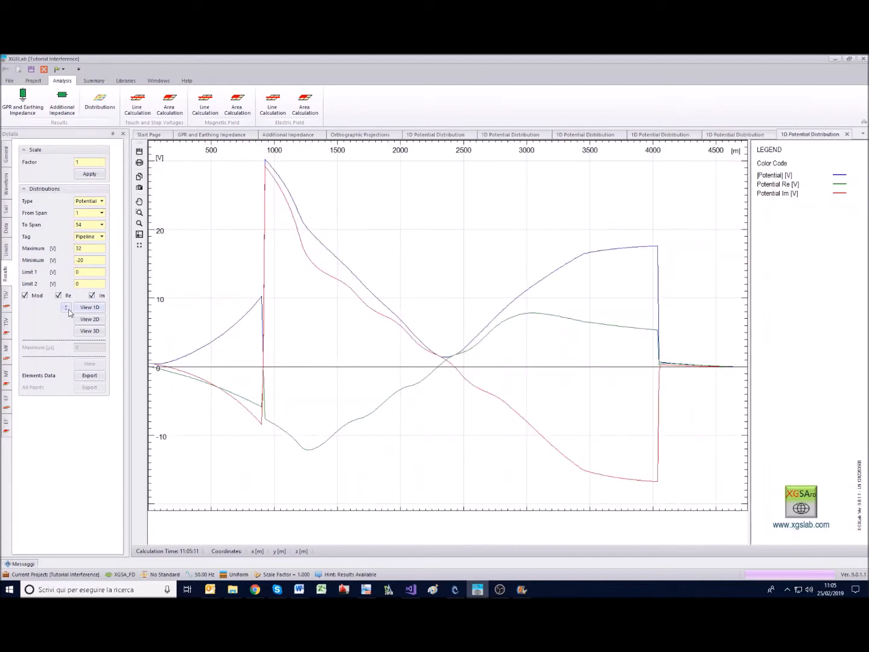
Step: Plot the pipeline potential with only its real and imaginary parts, and replot it with the modulus included again
left_click(25, 295)
left_click(66, 308)
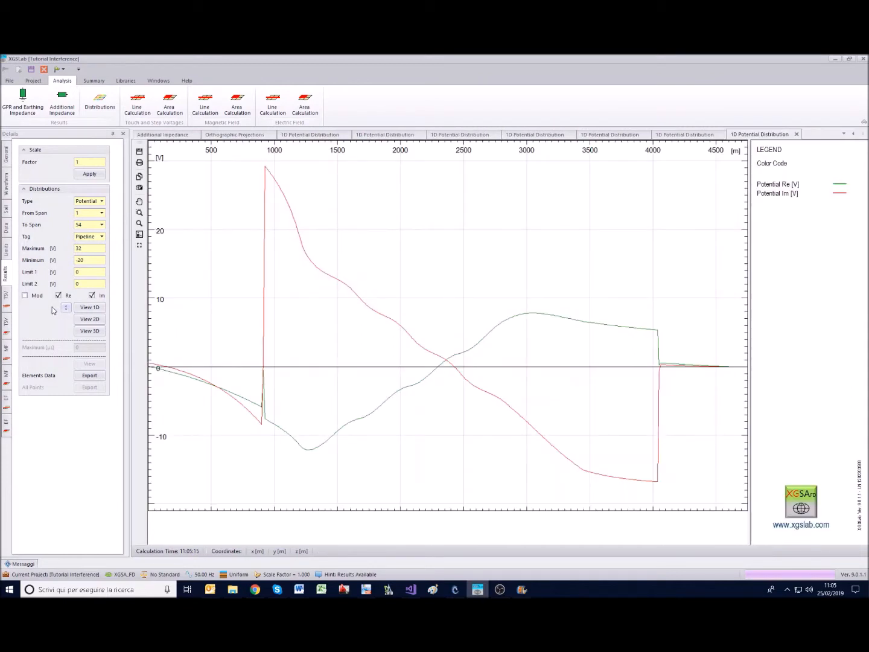
left_click(24, 295)
left_click(67, 308)
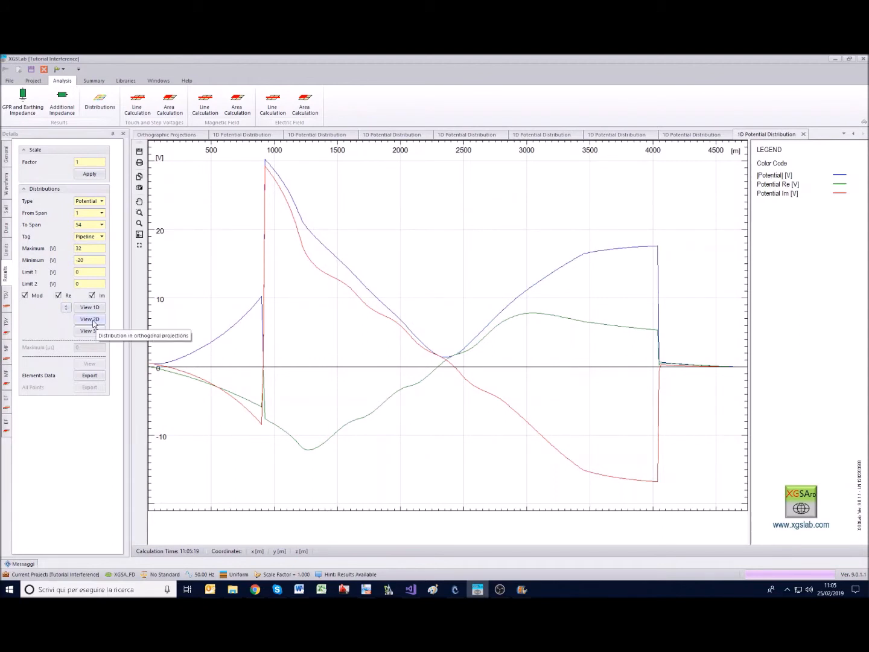
Step: Display the pipeline's potential distribution in 2D orthogonal projections and in a 3D isometric view
left_click(92, 320)
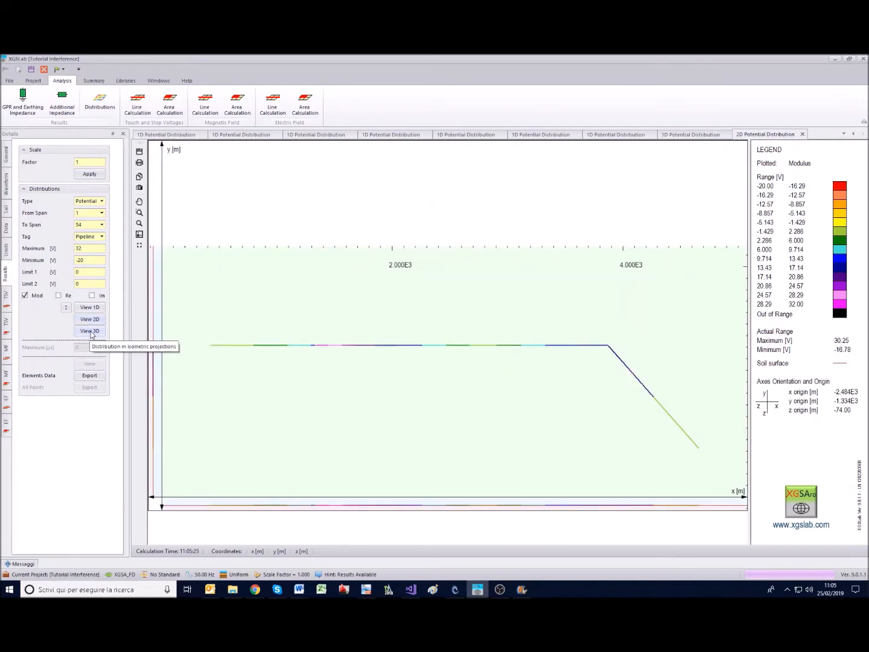
left_click(91, 334)
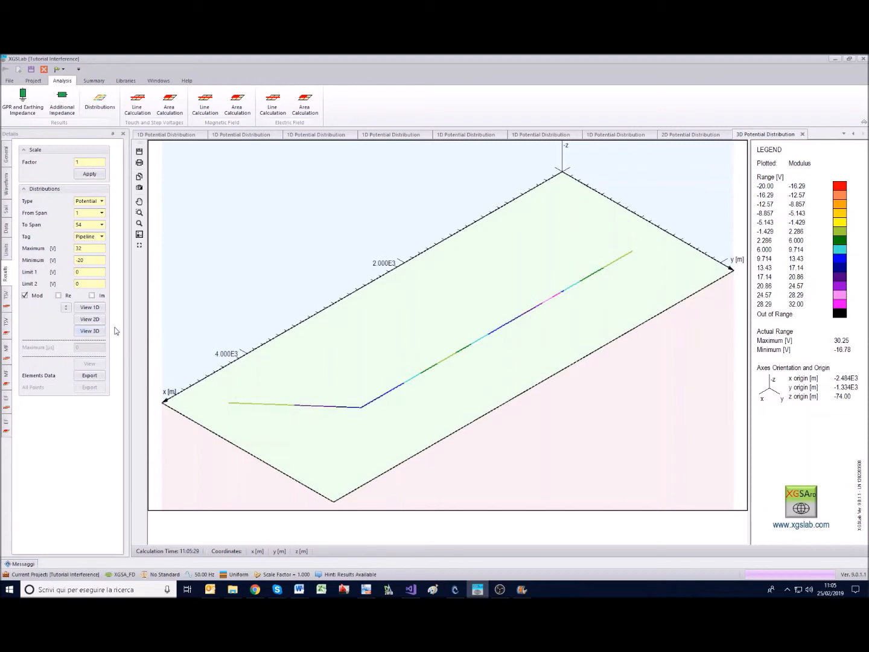
Step: Plot the pipeline's 1D linear leakage current distribution with an automatic value range
left_click(102, 201)
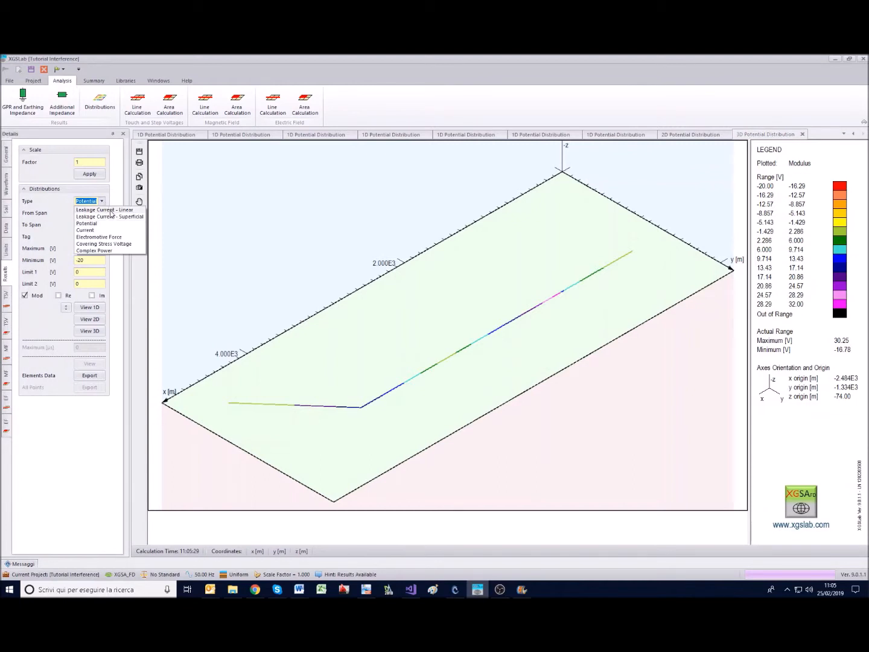
left_click(112, 210)
left_click(66, 307)
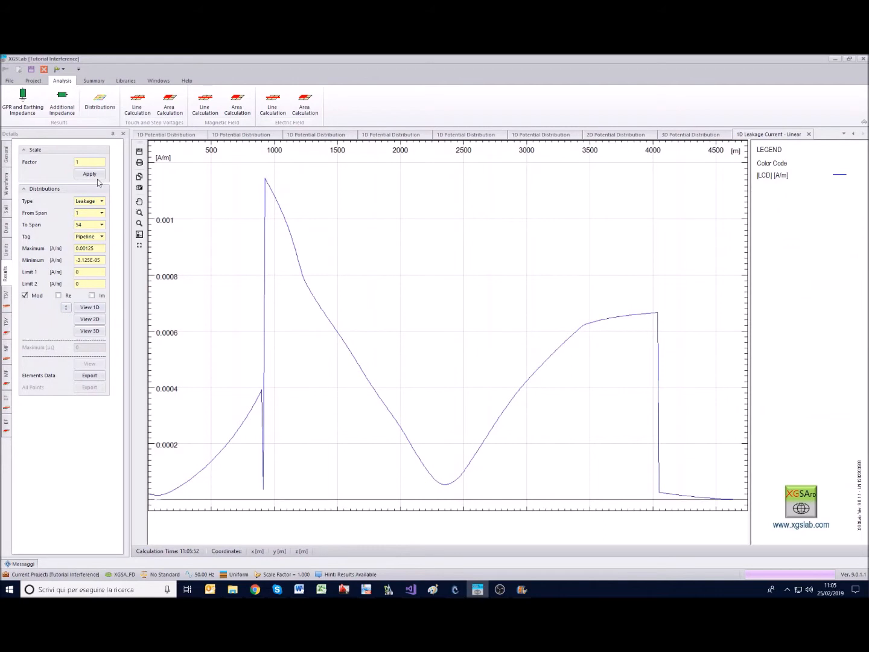
Step: Plot the pipeline's 1D current distribution, first as modulus only and again with its real and imaginary parts
left_click(101, 202)
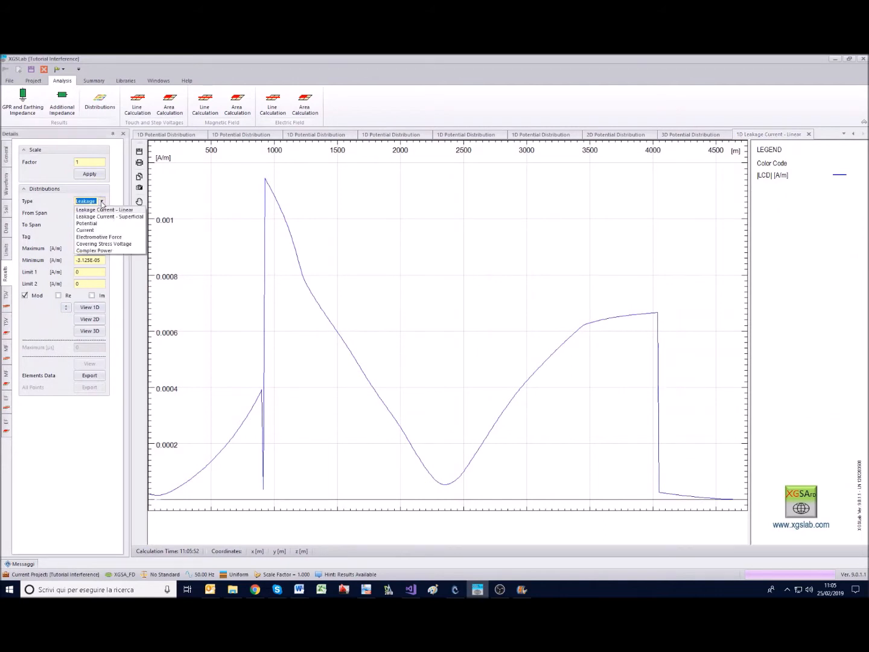
left_click(87, 231)
left_click(66, 309)
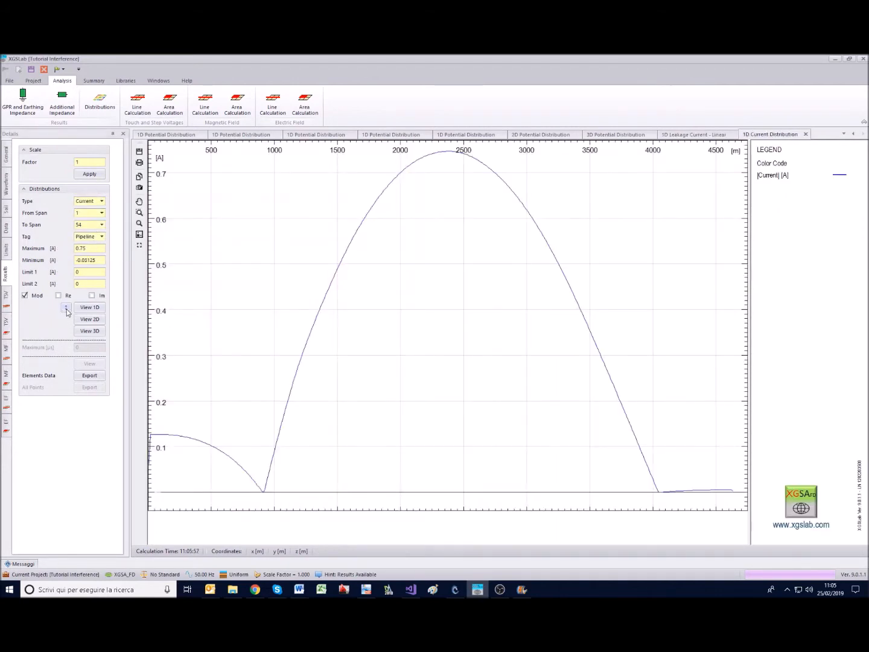
left_click(59, 296)
left_click(92, 296)
left_click(65, 309)
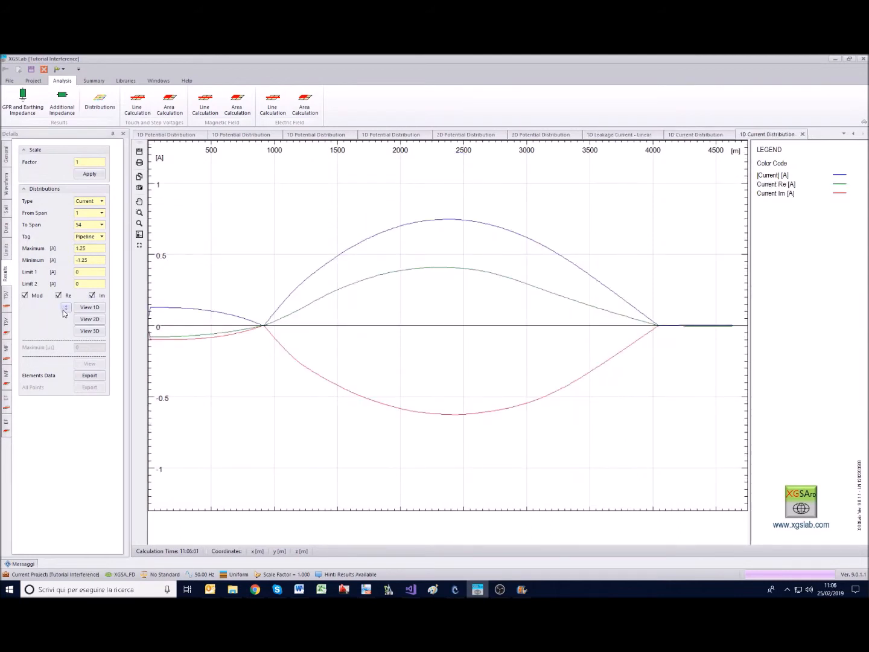
Step: Plot the pipeline's 1D covering stress voltage distribution with modulus, real and imaginary parts
left_click(103, 204)
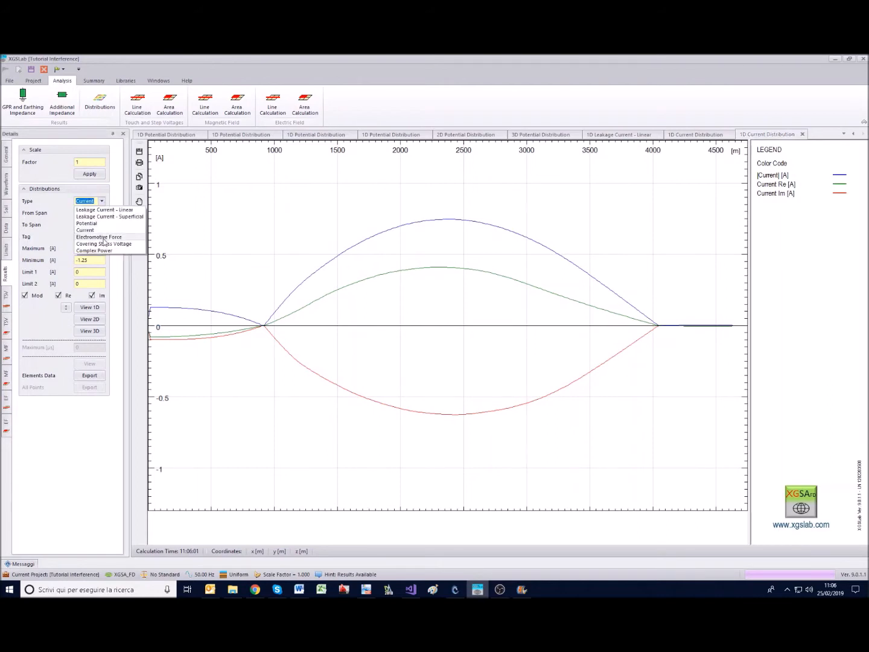
left_click(106, 244)
left_click(78, 308)
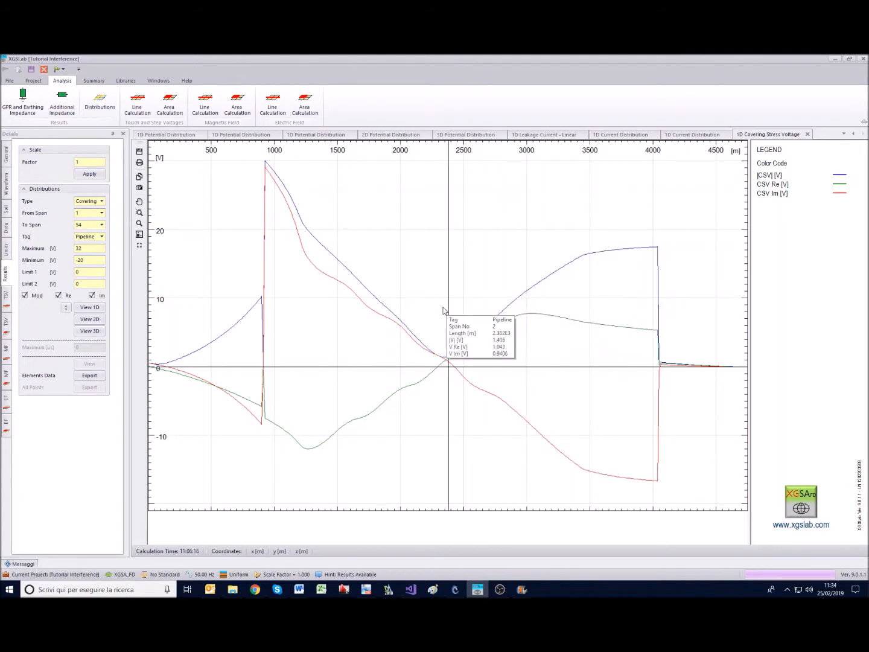
Step: Place a value label titled "Location 1" on the covering stress voltage plot at a length of about 1507 m
left_click(339, 317)
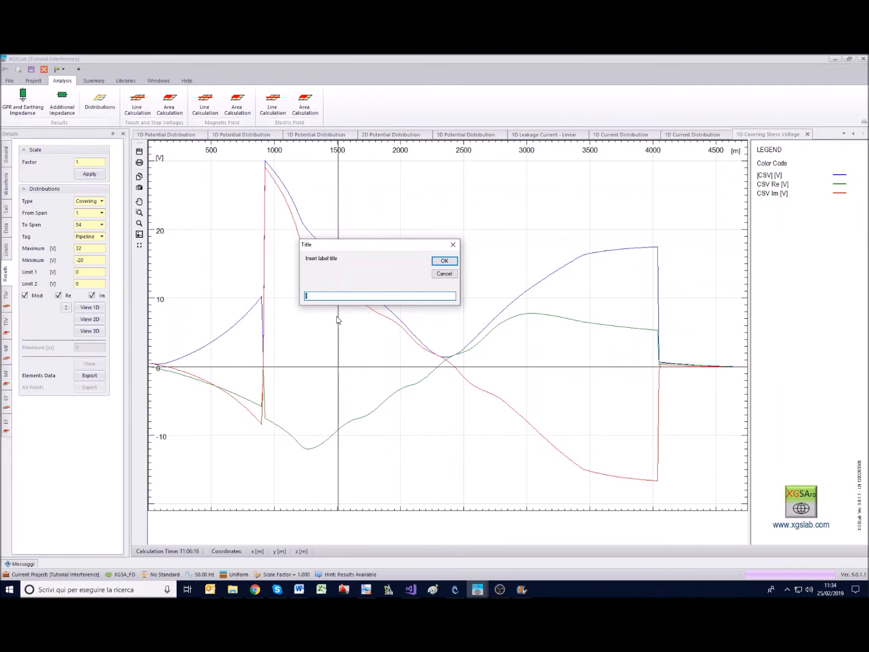
type("Location 1")
left_click(443, 262)
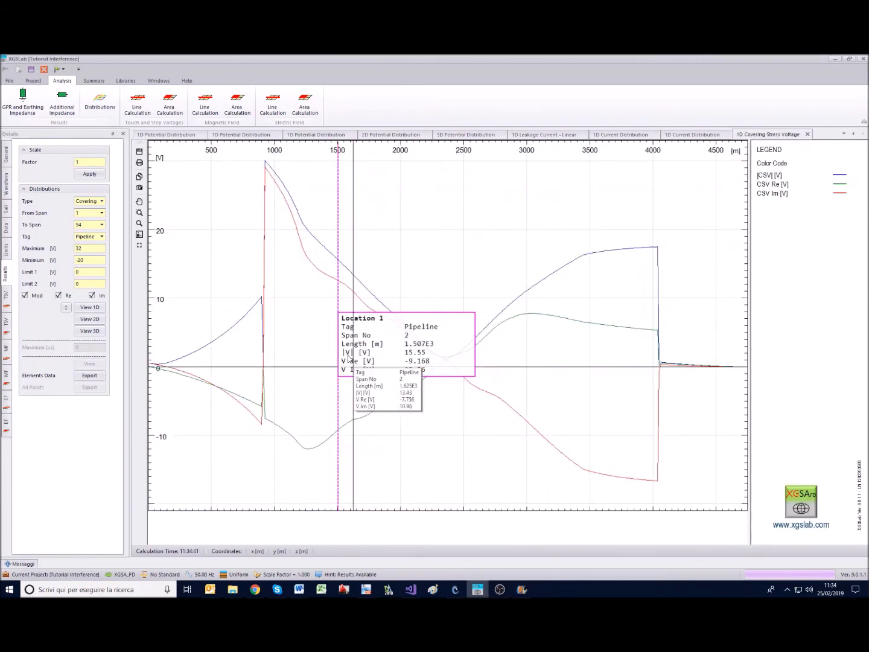